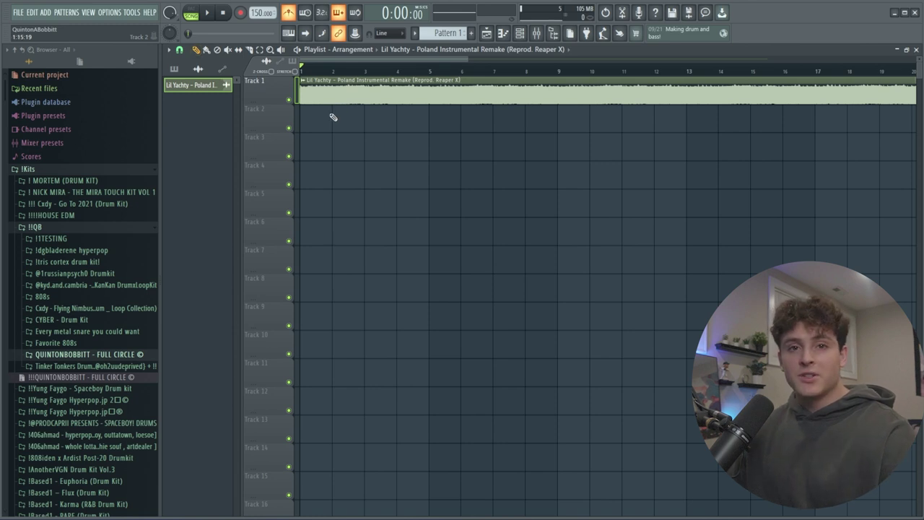
pyautogui.click(536, 33)
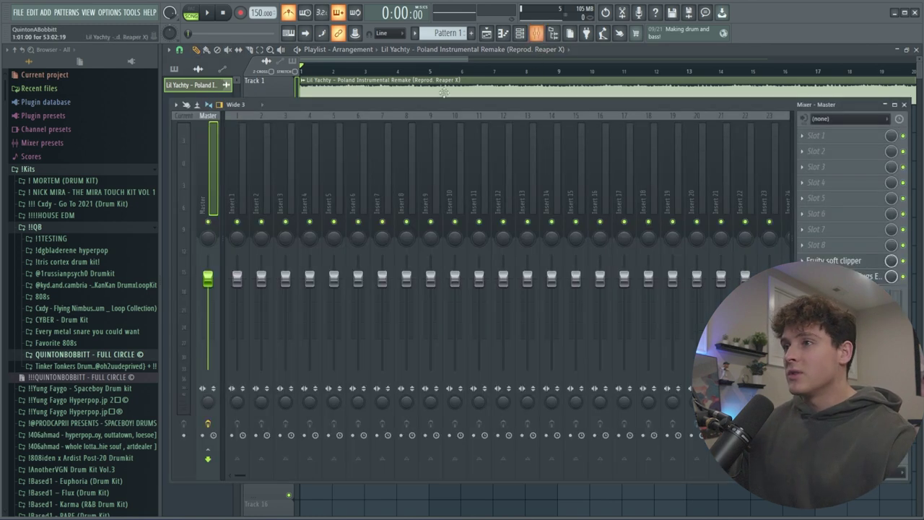
pyautogui.moveTo(290, 104); pyautogui.dragTo(295, 103)
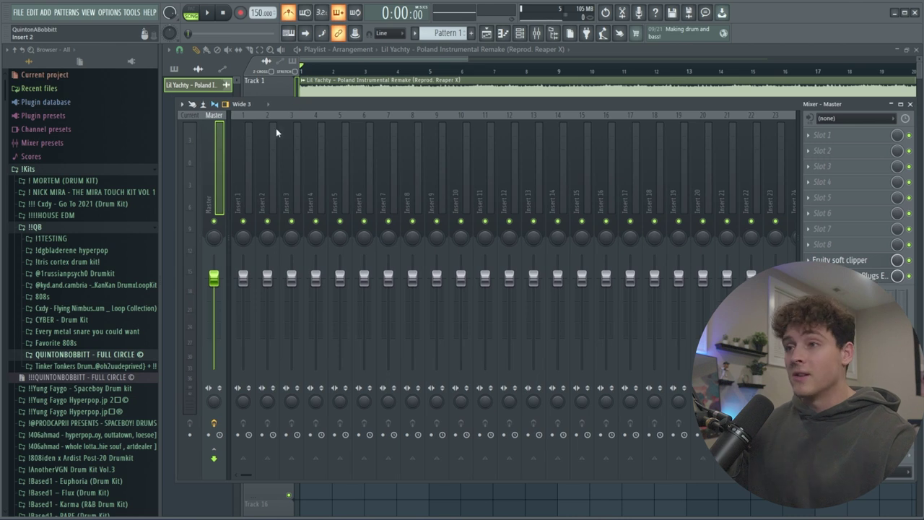
pyautogui.click(247, 190)
pyautogui.rightClick(247, 190)
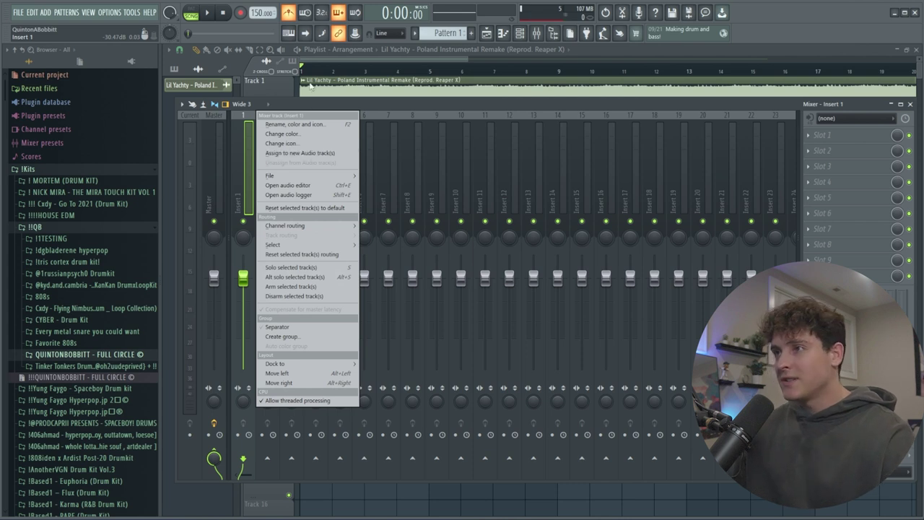
pyautogui.click(246, 154)
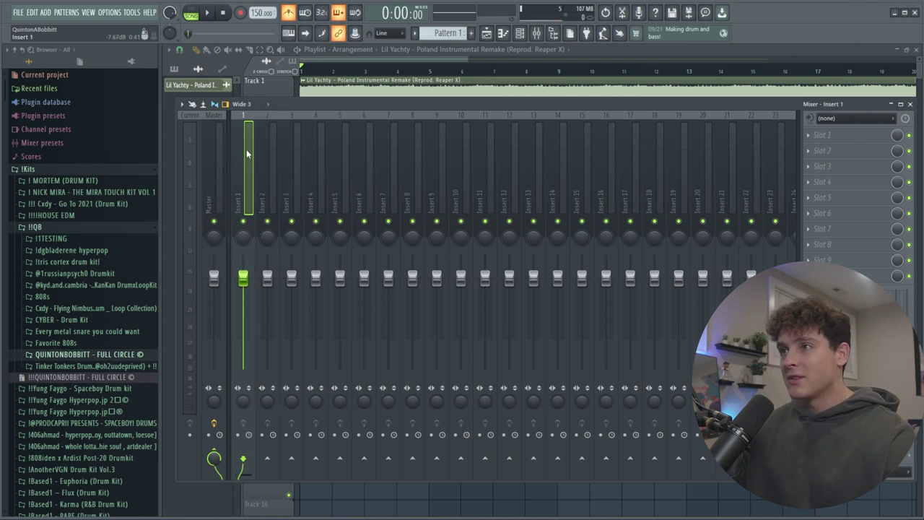
pyautogui.click(340, 59)
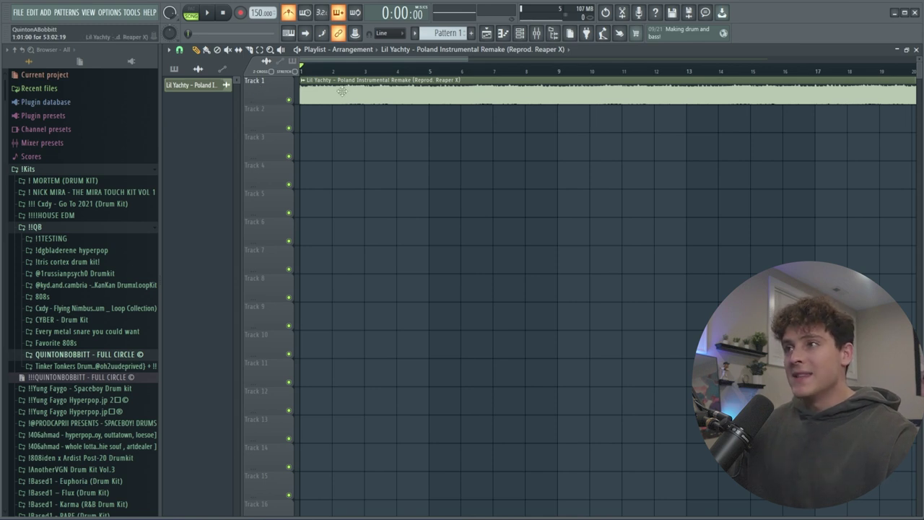
# - Assign mixer Insert 1 to a new audio track in the playlist
pyautogui.click(537, 34)
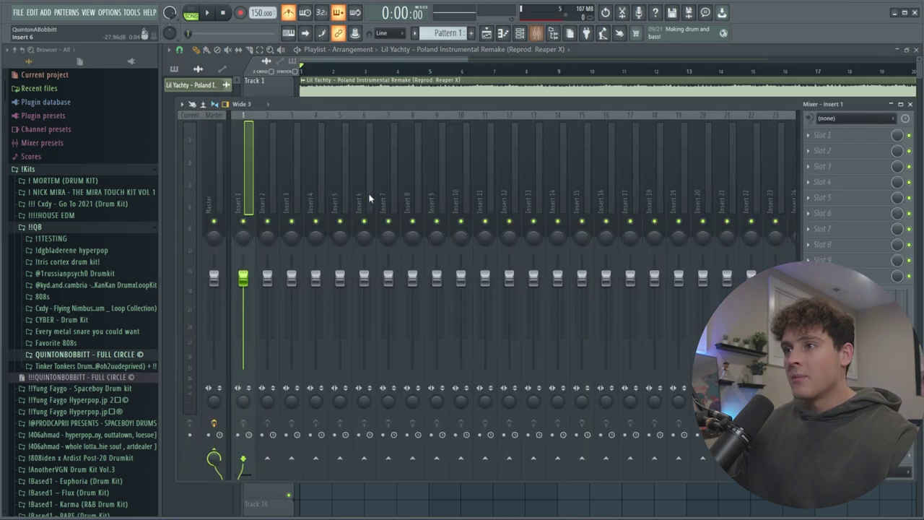
pyautogui.rightClick(251, 196)
pyautogui.click(285, 153)
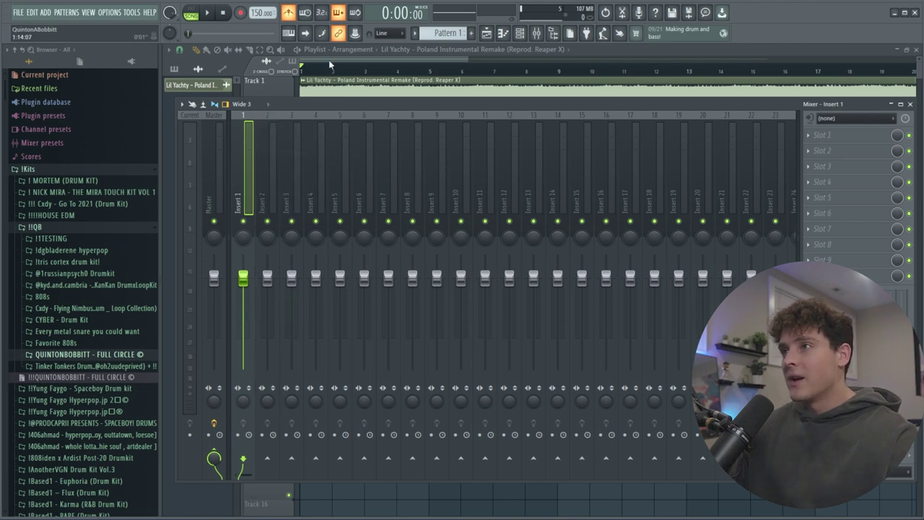
# - Move the Lil Yachty instrumental clip down onto the Insert 1 audio track and delete the empty Track 1
pyautogui.press('F9')
pyautogui.moveTo(324, 90); pyautogui.dragTo(323, 121)
pyautogui.rightClick(268, 84)
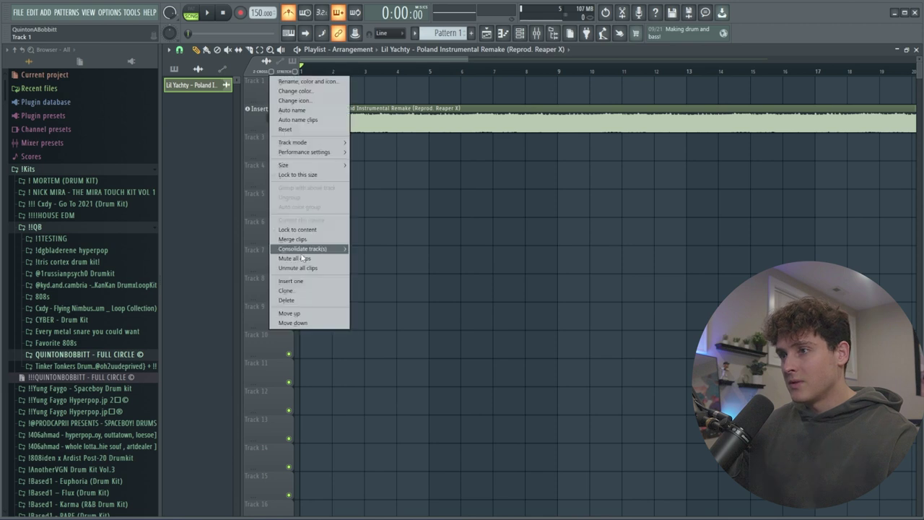
pyautogui.click(306, 300)
# - Rename mixer Insert 1 as BEAT, colour it red, and return to the playlist
pyautogui.press('F9')
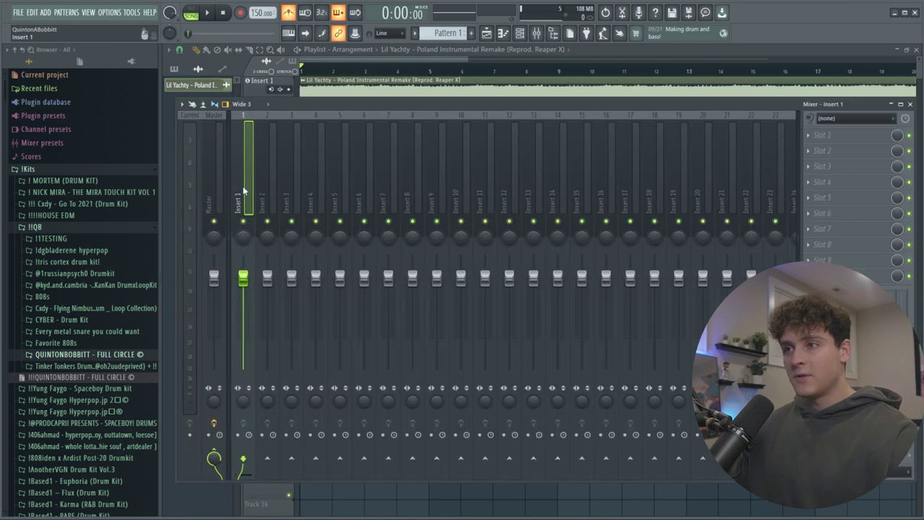
pyautogui.doubleClick(244, 194)
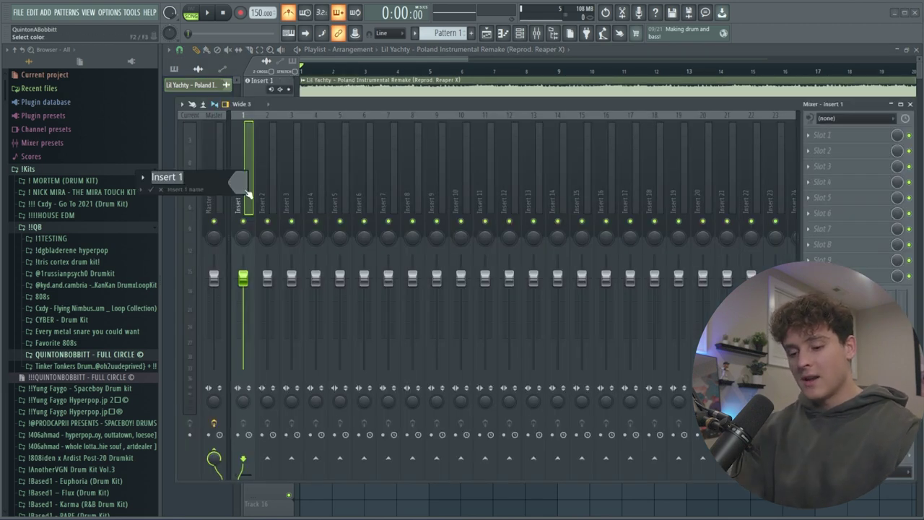
pyautogui.click(237, 180)
pyautogui.click(325, 234)
pyautogui.click(405, 428)
pyautogui.click(150, 190)
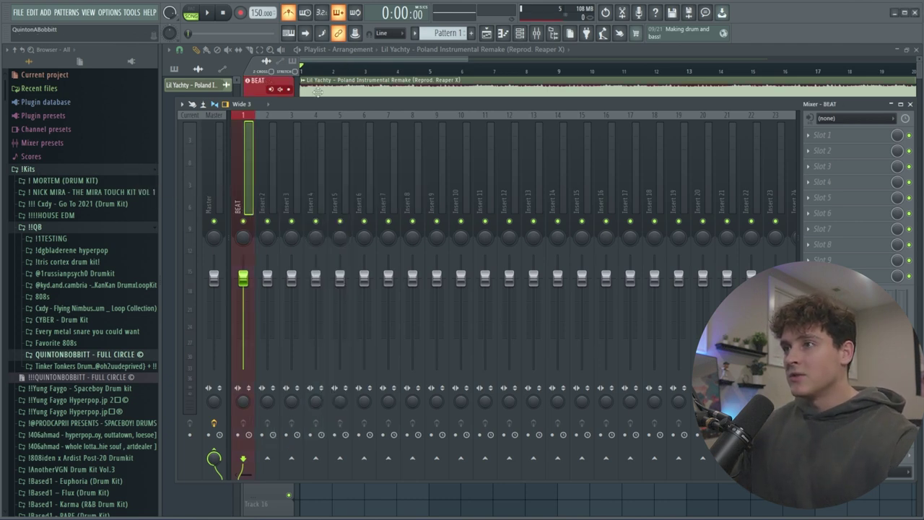
pyautogui.click(383, 60)
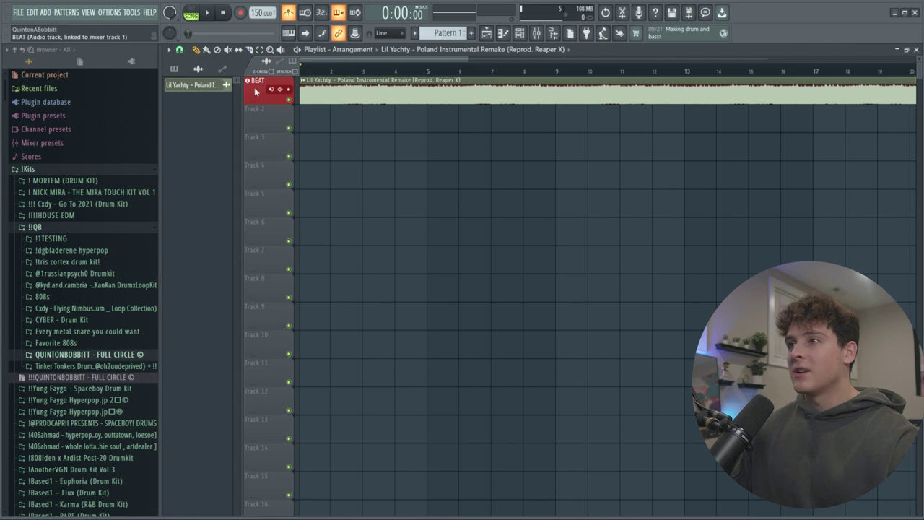
# - Load the Auto-Key plugin into the first effect slot of the BEAT mixer track
pyautogui.click(547, 37)
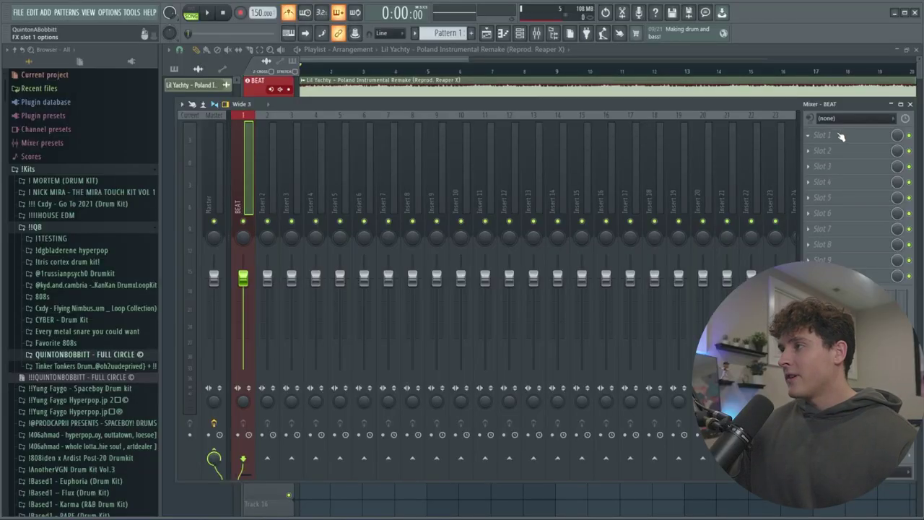
pyautogui.click(841, 137)
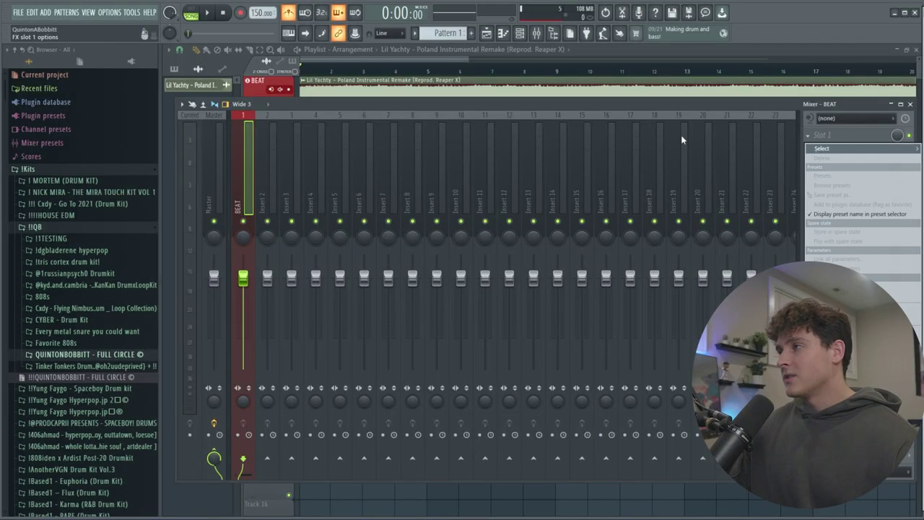
pyautogui.click(466, 161)
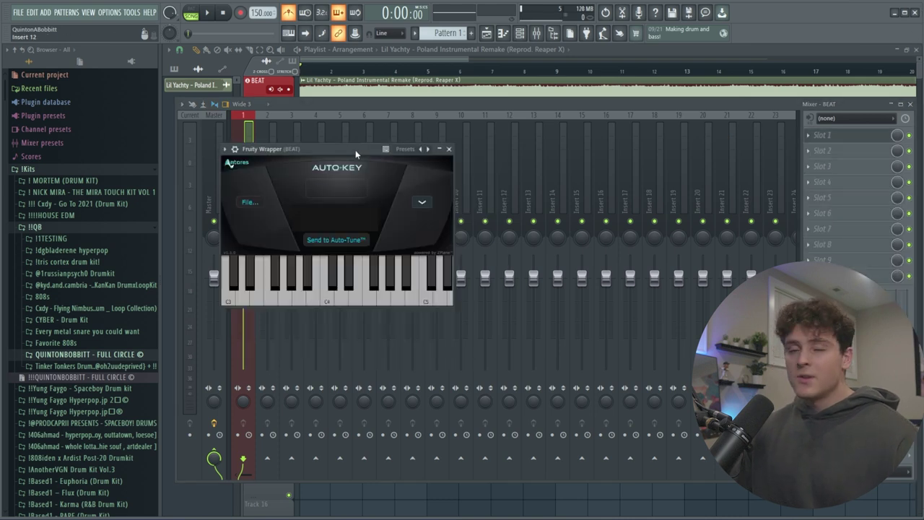
pyautogui.moveTo(355, 149); pyautogui.dragTo(409, 146)
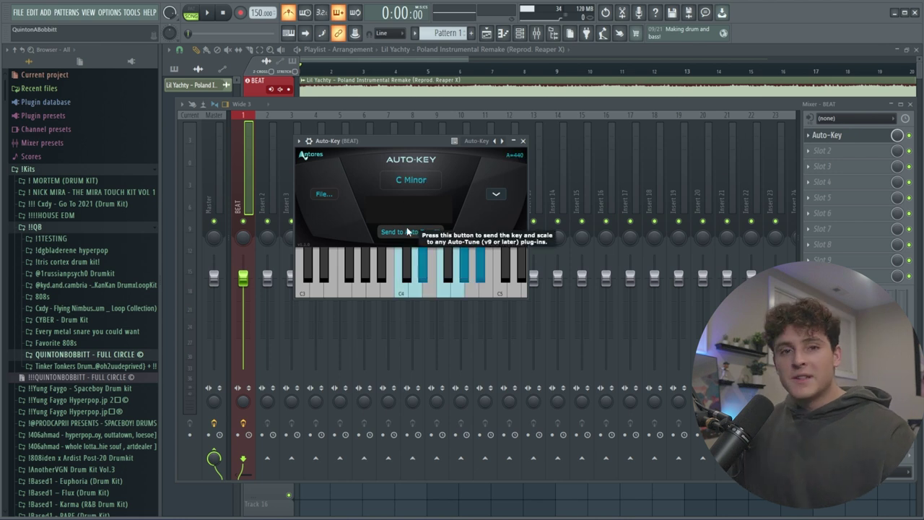
pyautogui.moveTo(423, 141); pyautogui.dragTo(435, 138)
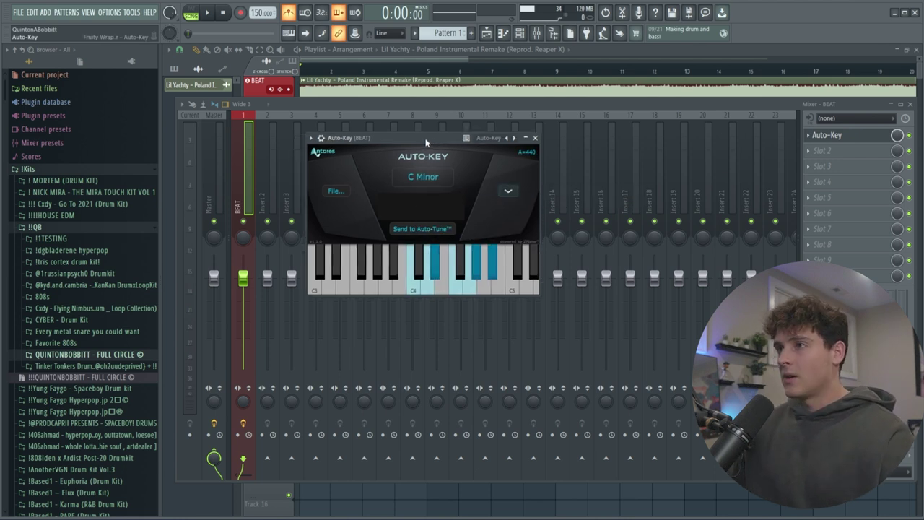
pyautogui.moveTo(400, 136); pyautogui.dragTo(386, 141)
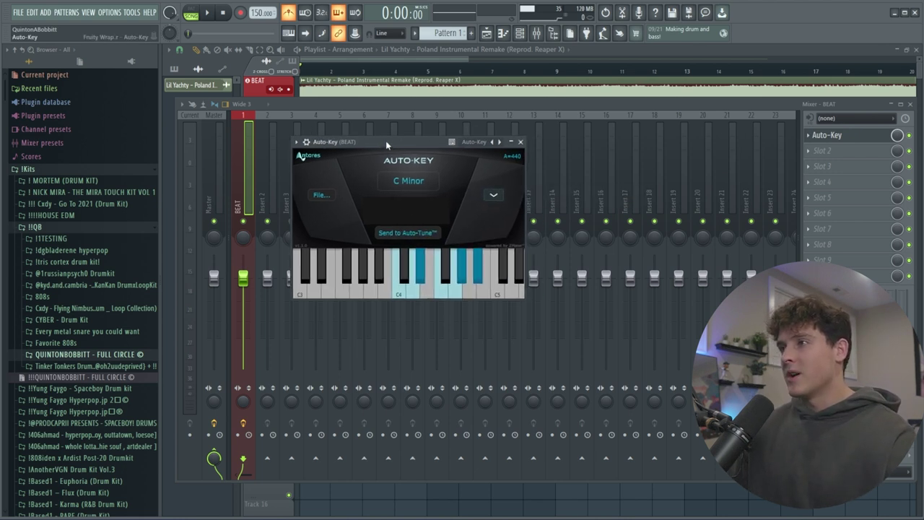
# - Play the beat through Auto-Key to detect its key and scale, and close the plugin when finished
pyautogui.press('space')
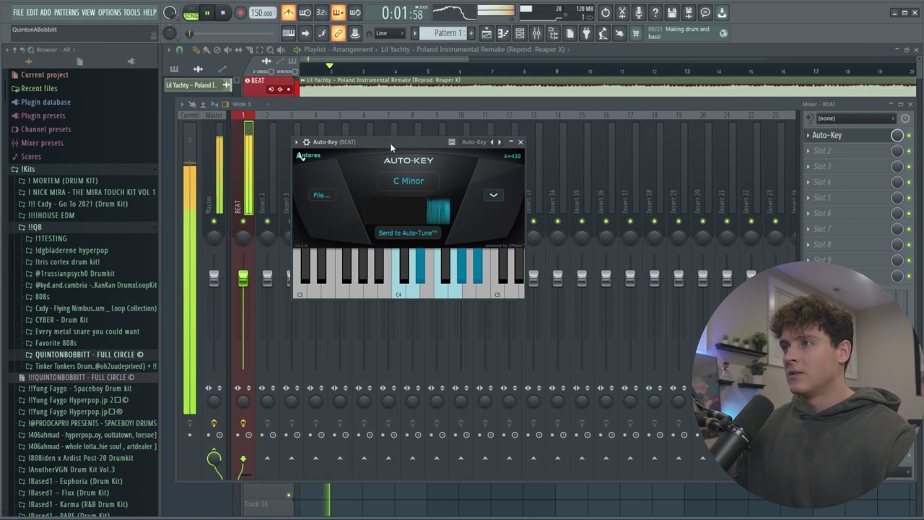
pyautogui.moveTo(411, 143); pyautogui.dragTo(422, 145)
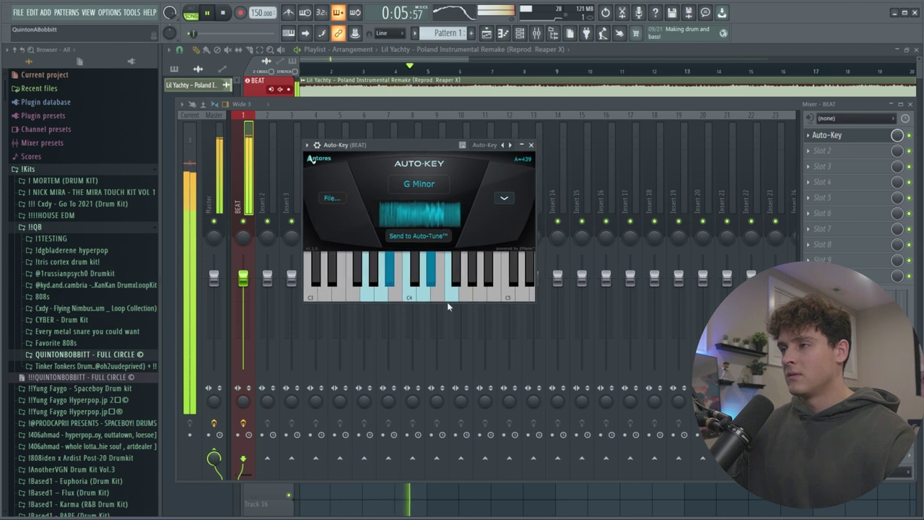
pyautogui.press('space')
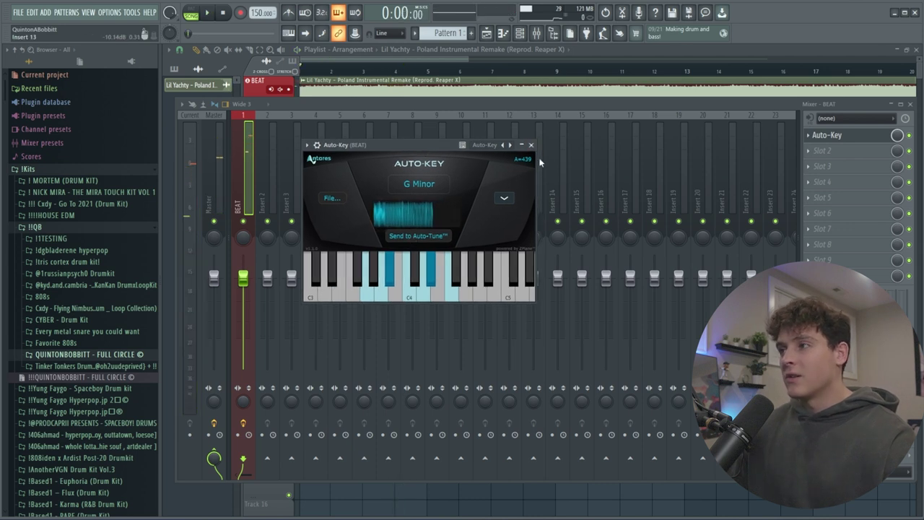
pyautogui.click(531, 145)
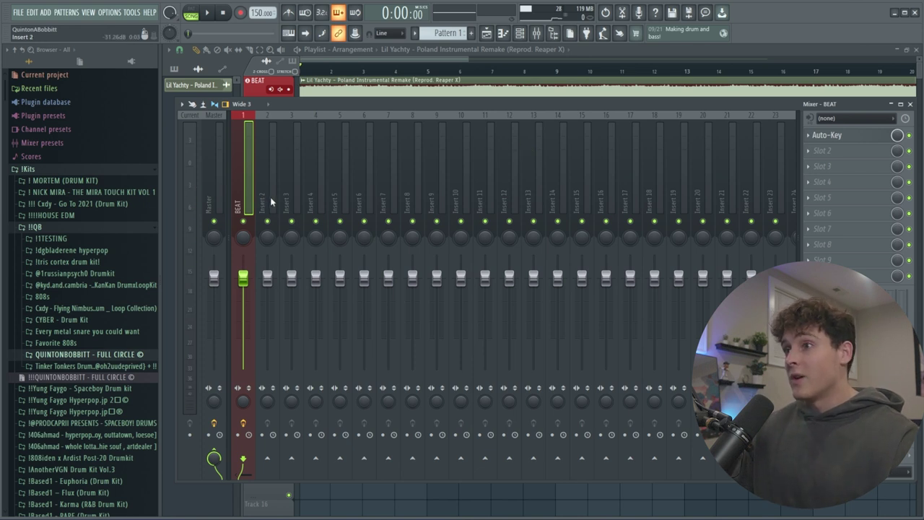
pyautogui.moveTo(270, 198); pyautogui.dragTo(525, 196)
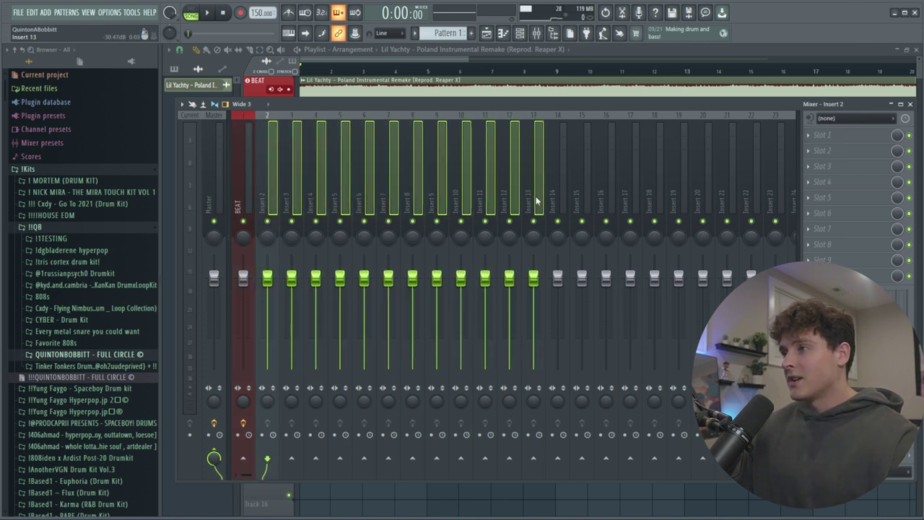
pyautogui.click(536, 197)
pyautogui.click(254, 192)
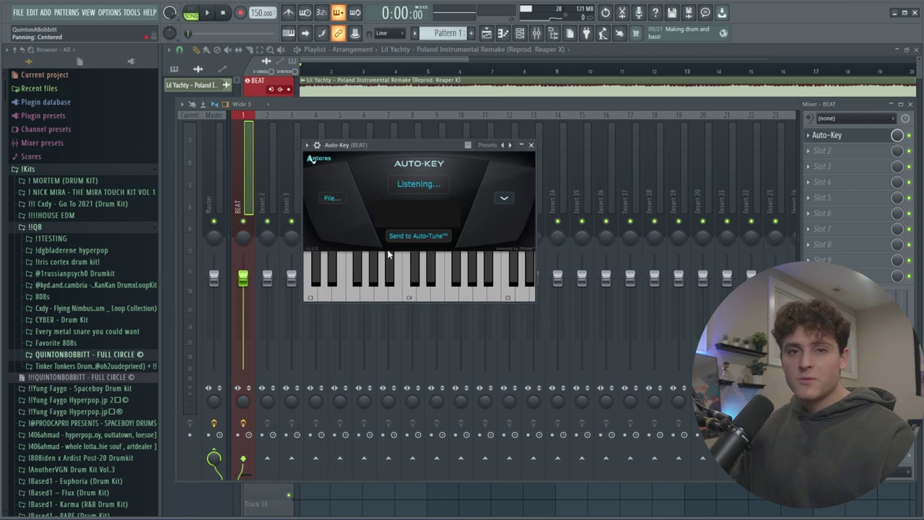
pyautogui.click(530, 145)
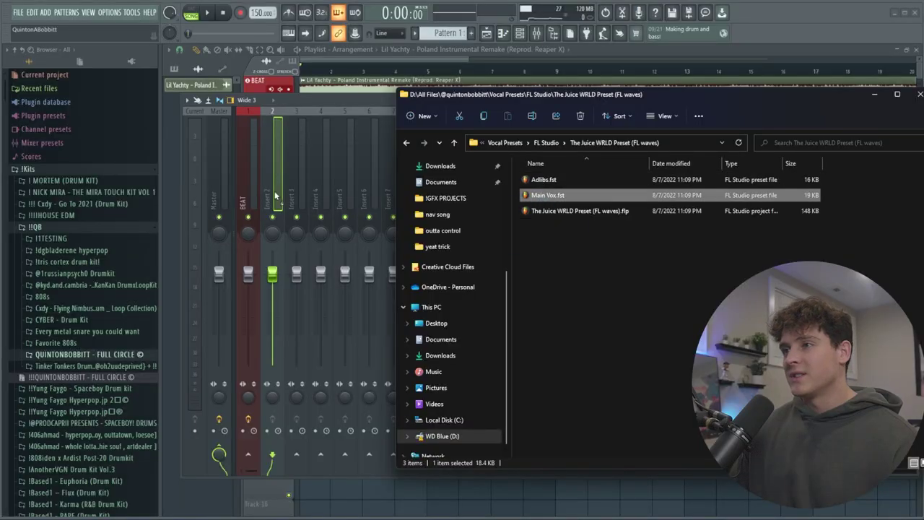
# - Load the Main Vox.fst preset onto mixer Insert 2, assign it to a new audio track, and enlarge the playlist tracks
pyautogui.moveTo(527, 205); pyautogui.dragTo(274, 191)
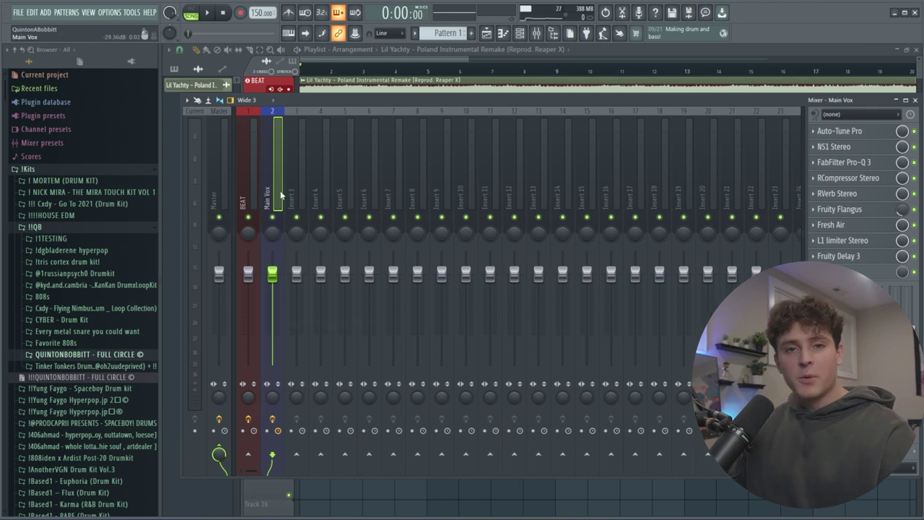
pyautogui.rightClick(282, 195)
pyautogui.click(314, 150)
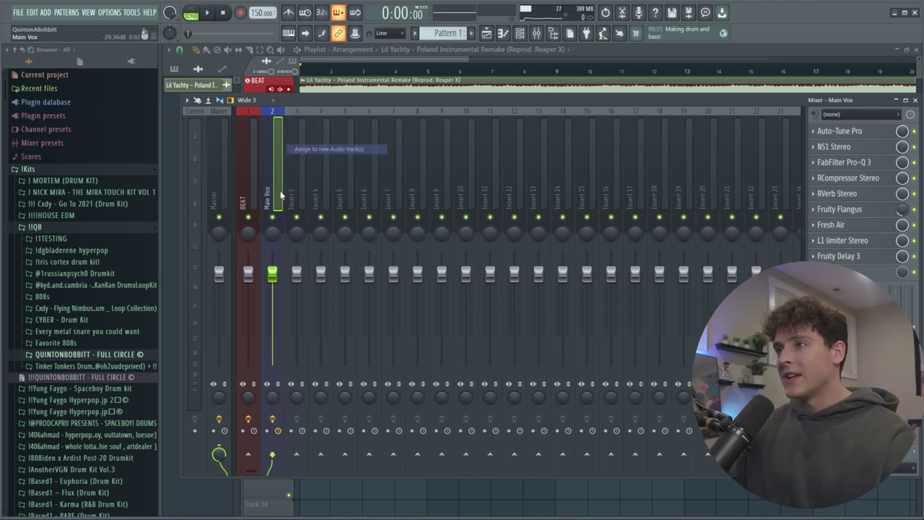
pyautogui.click(349, 62)
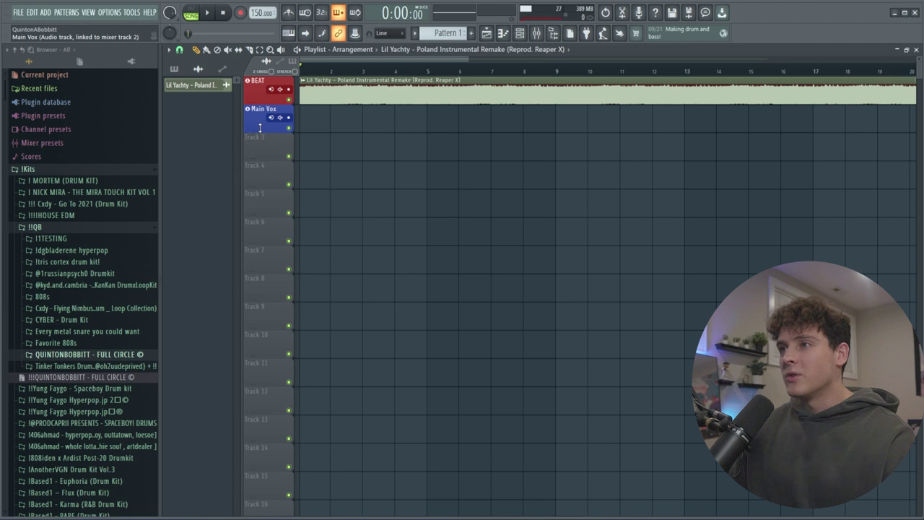
pyautogui.scroll(3, 380, 202)
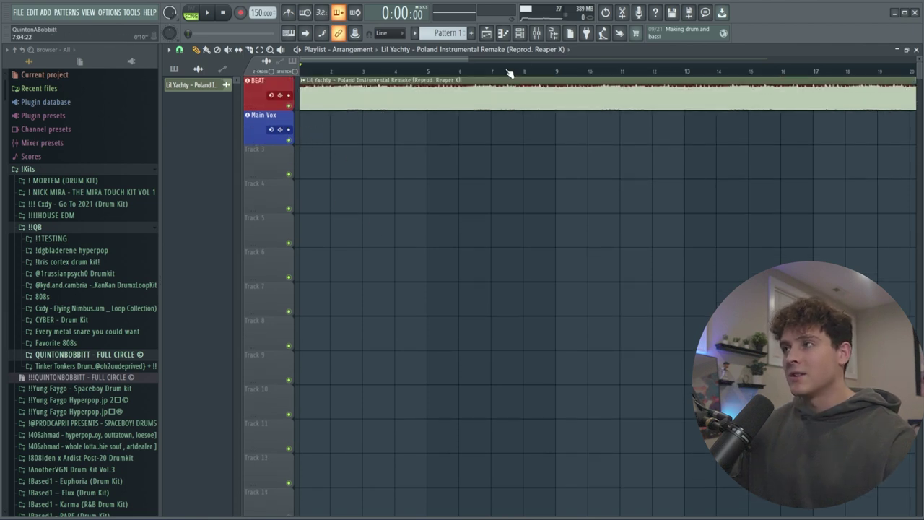
# - Move RVerb Stereo below L1 limiter Stereo in the Main Vox effect chain
pyautogui.click(539, 36)
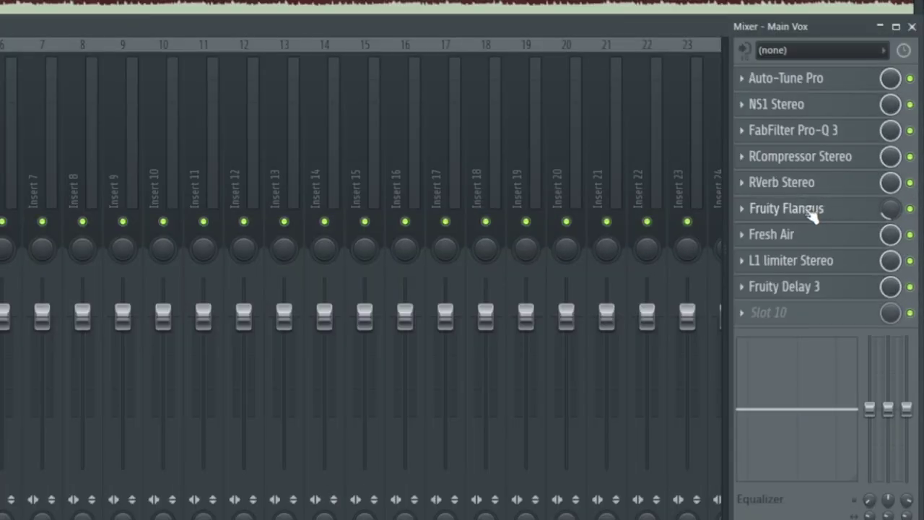
pyautogui.moveTo(815, 185); pyautogui.dragTo(813, 266)
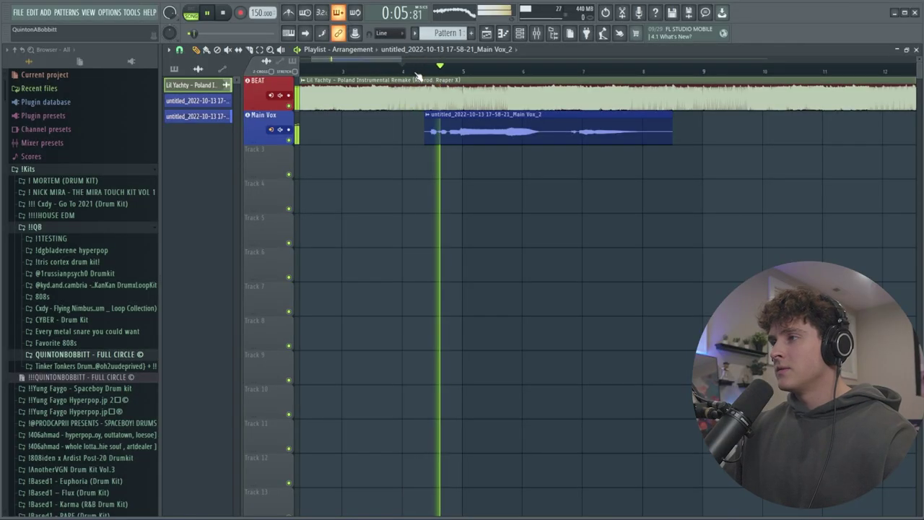
# - Switch Auto-Tune Pro on Main Vox to its advanced view and create a Sine Wave vibrato with a rate of 7.0 Hz
pyautogui.scroll(-1, 417, 75)
pyautogui.scroll(-1, 417, 75)
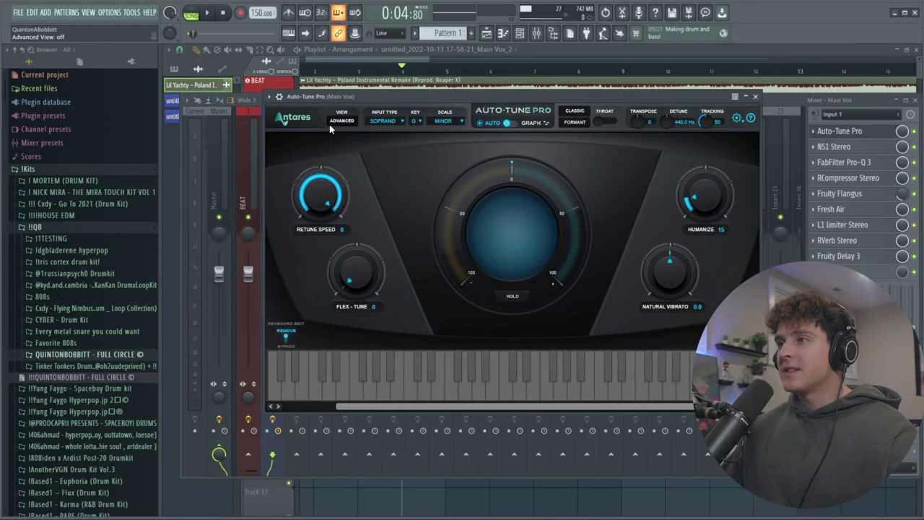
pyautogui.click(341, 121)
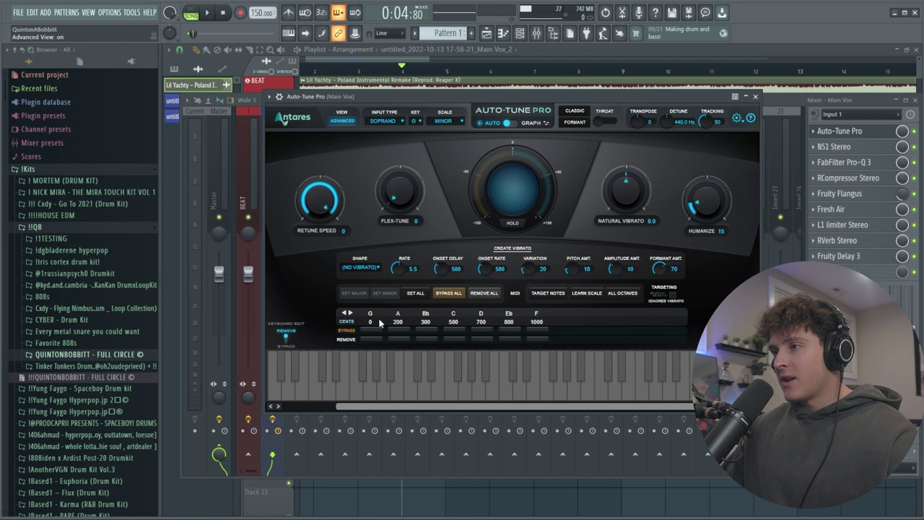
pyautogui.click(367, 269)
pyautogui.click(382, 279)
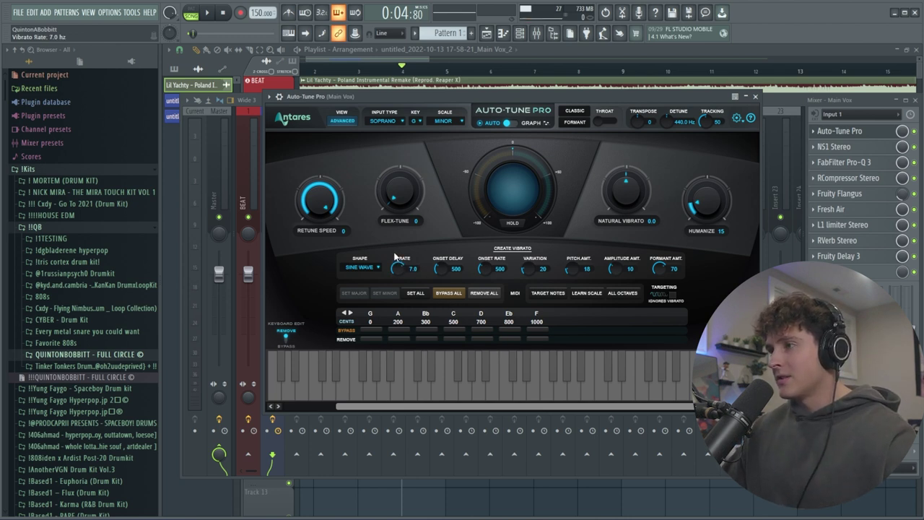
# - Solo the Main Vox mixer track and audition it through Auto-Tune Pro while raising the vibrato amplitude amount to 23
pyautogui.moveTo(432, 97); pyautogui.dragTo(460, 103)
pyautogui.press('space')
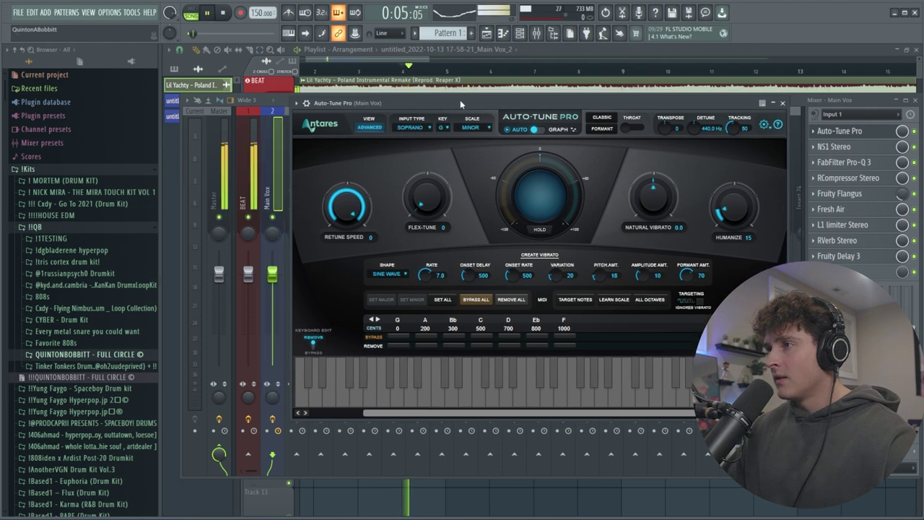
pyautogui.rightClick(274, 217)
pyautogui.click(834, 132)
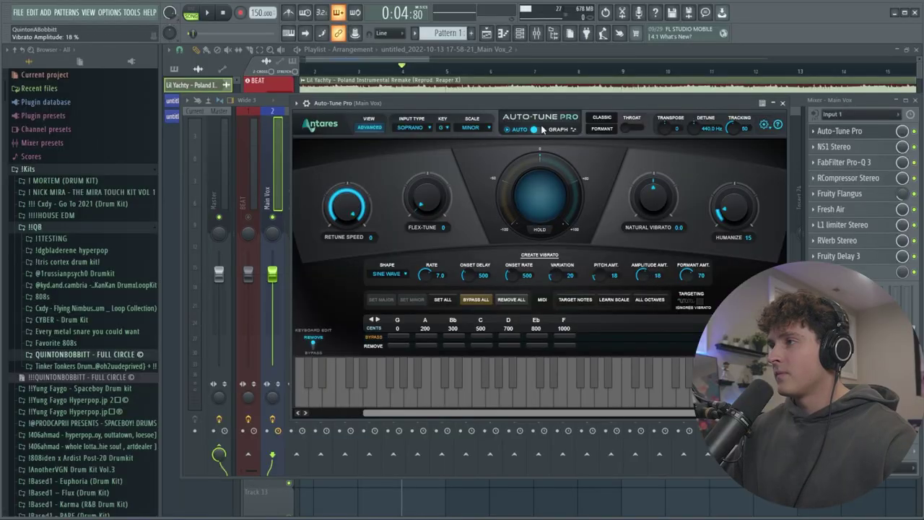
pyautogui.press('space')
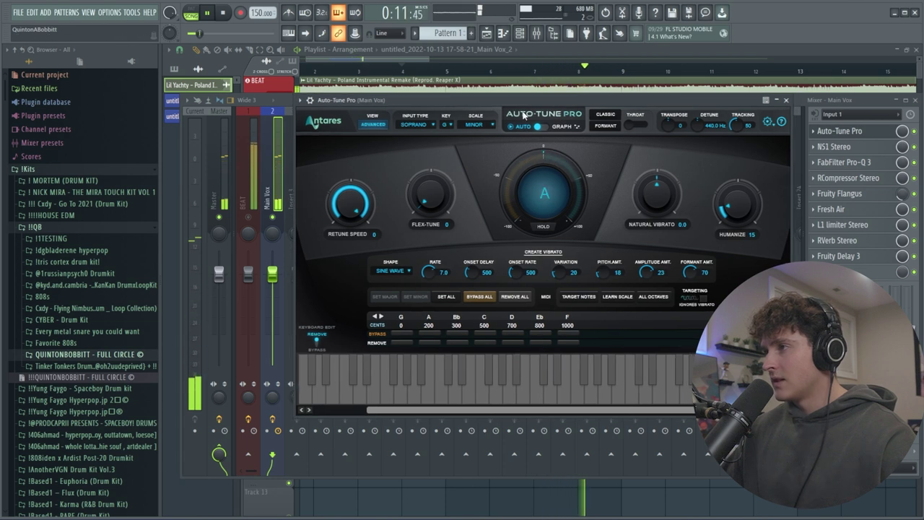
pyautogui.press('space')
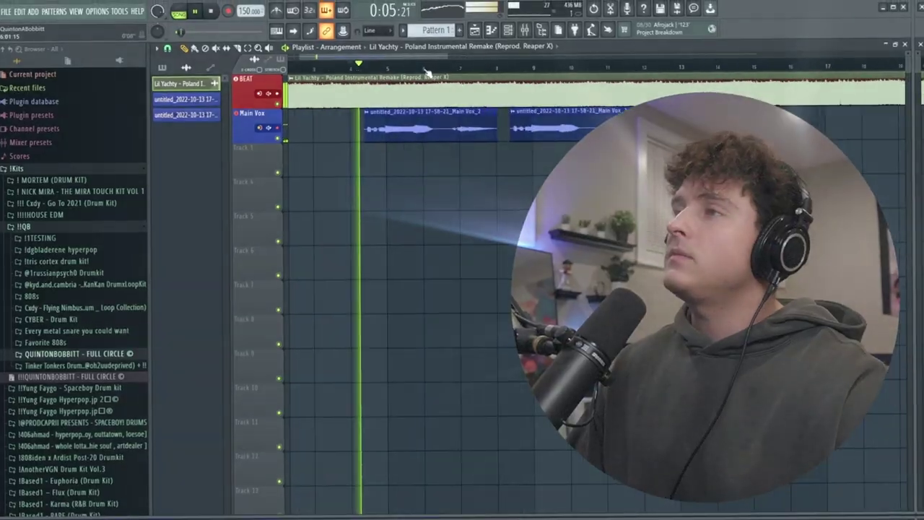
# - Play back the arrangement with the processed vocal takes over the beat
pyautogui.moveTo(408, 62); pyautogui.dragTo(413, 65)
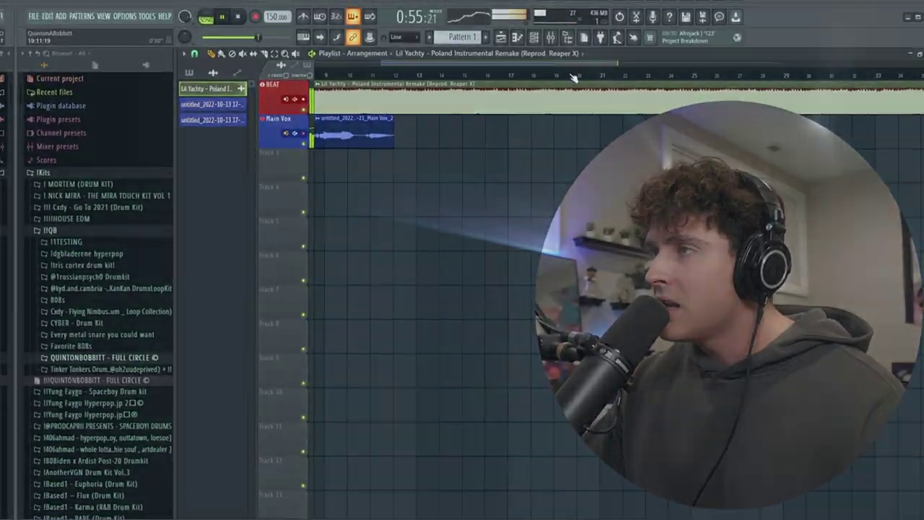
pyautogui.scroll(-3, 574, 71)
pyautogui.scroll(-3, 574, 71)
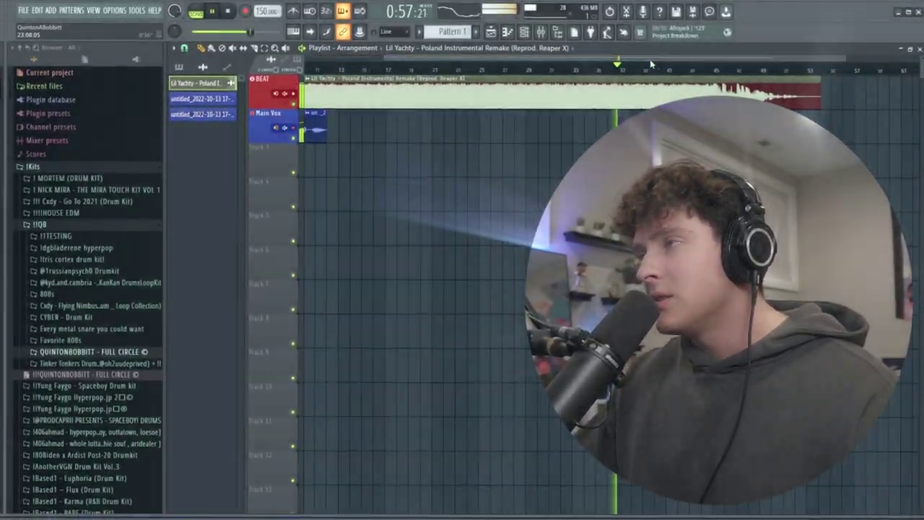
pyautogui.scroll(1, 659, 72)
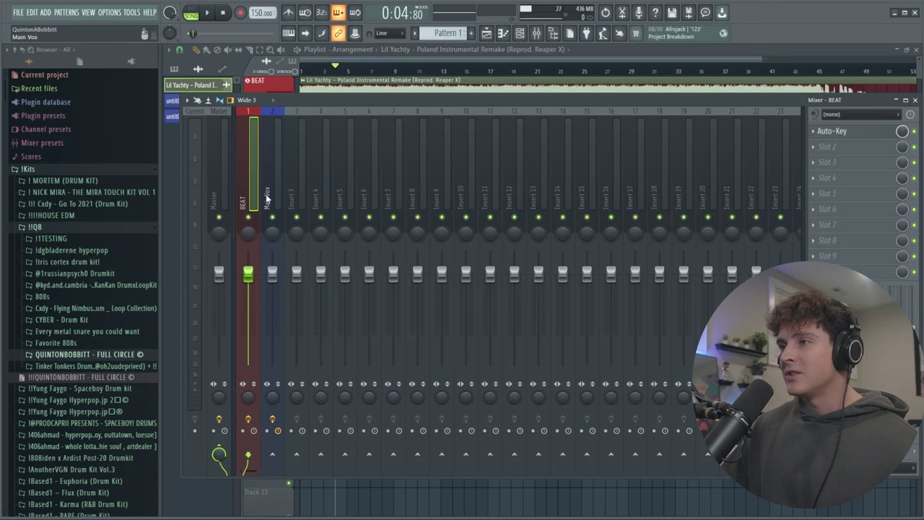
# - Set the vibrato shape in Main Vox's Auto-Tune Pro to No Vibrato and close the plugin
pyautogui.click(266, 199)
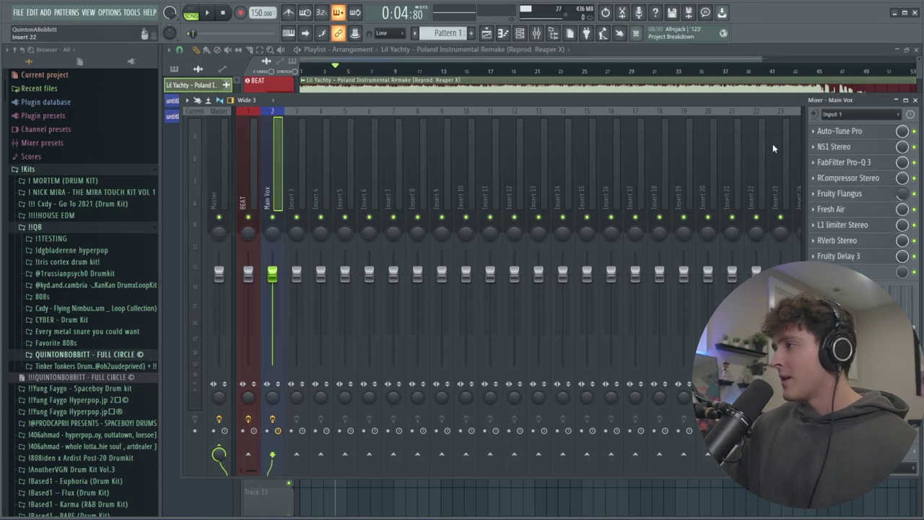
pyautogui.click(837, 131)
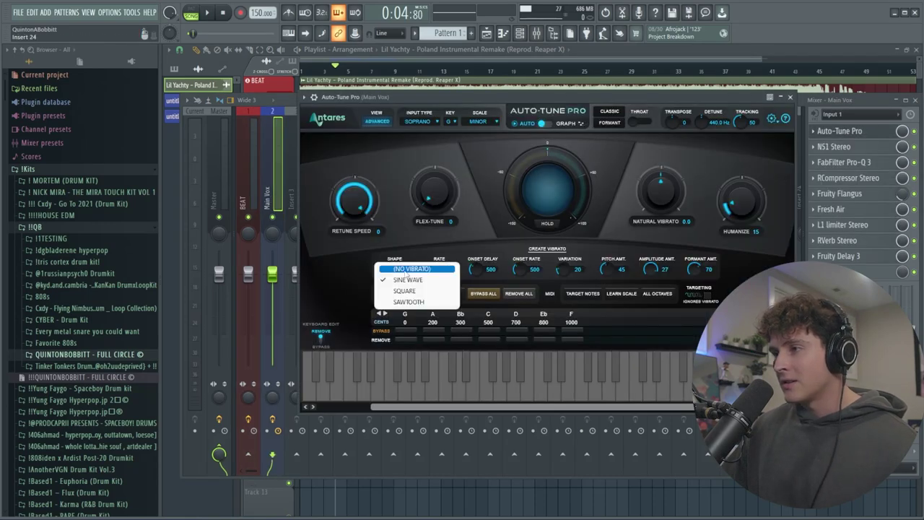
pyautogui.click(790, 96)
pyautogui.click(376, 59)
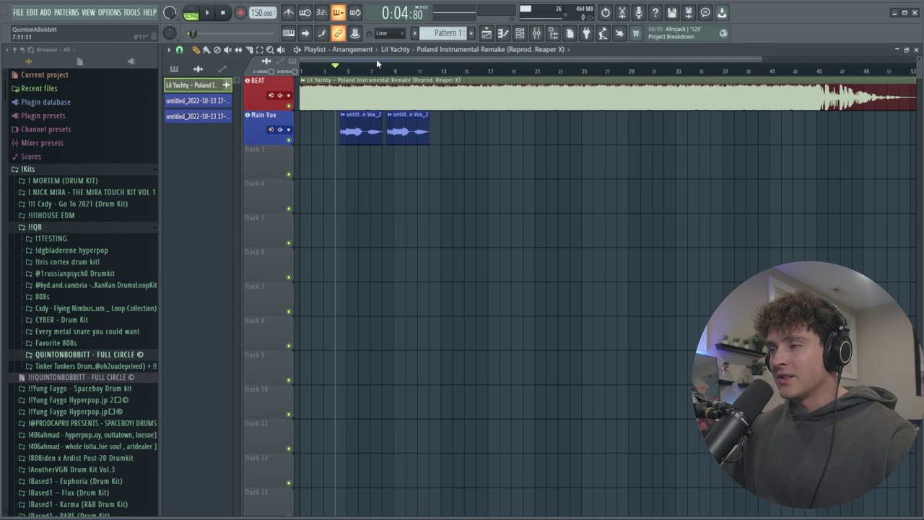
# - Play the first Main Vox take over the beat without the Auto-Tune vibrato
pyautogui.scroll(2, 346, 79)
pyautogui.scroll(2, 346, 79)
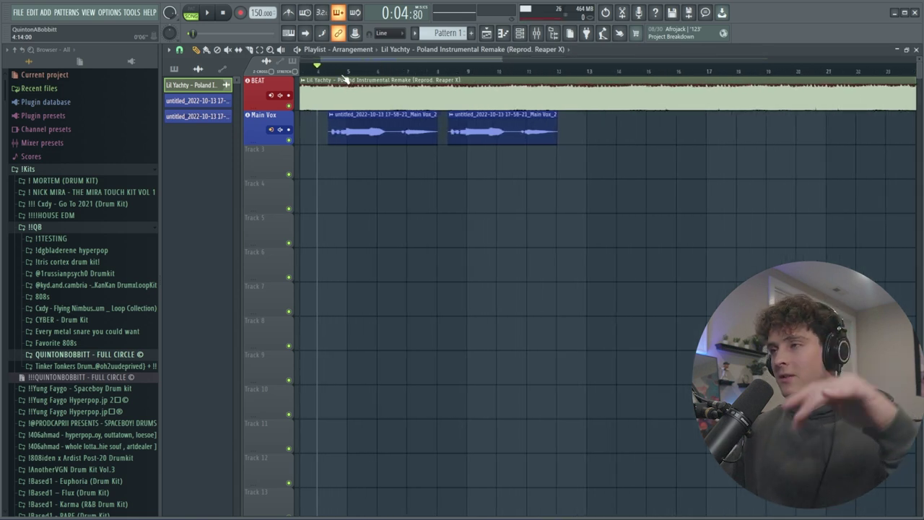
pyautogui.press('space')
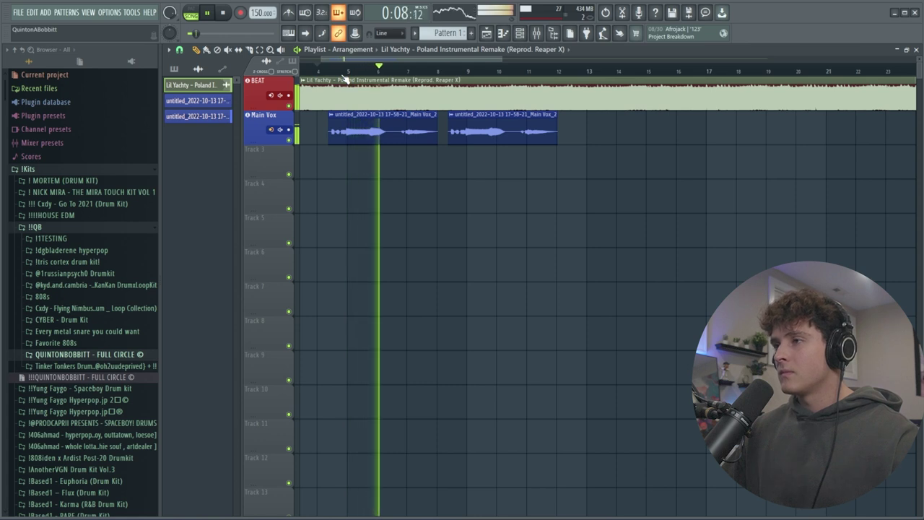
pyautogui.press('space')
# - Open the Main Vox audio clip's channel settings and create an automation clip for its channel pitch
pyautogui.scroll(2, 358, 78)
pyautogui.moveTo(361, 61); pyautogui.dragTo(344, 61)
pyautogui.doubleClick(417, 122)
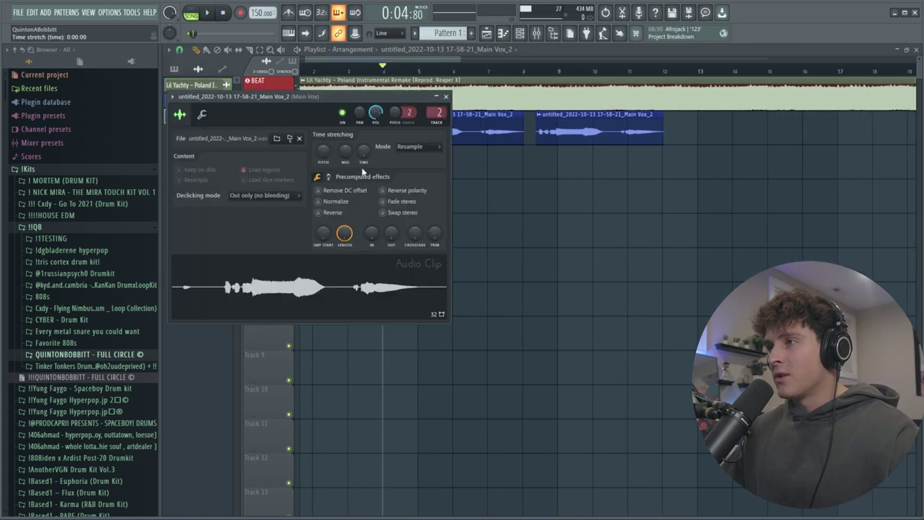
pyautogui.click(440, 97)
pyautogui.doubleClick(452, 129)
pyautogui.moveTo(398, 104); pyautogui.dragTo(456, 116)
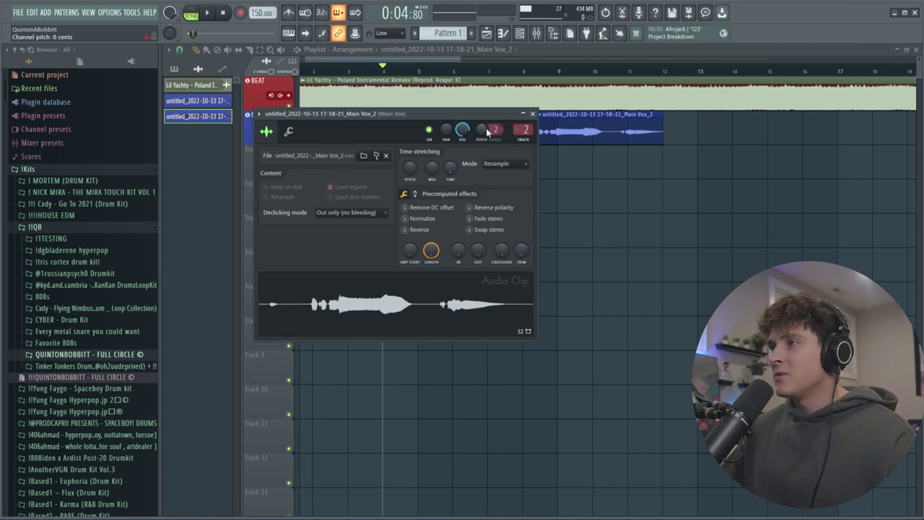
pyautogui.rightClick(487, 130)
pyautogui.click(515, 207)
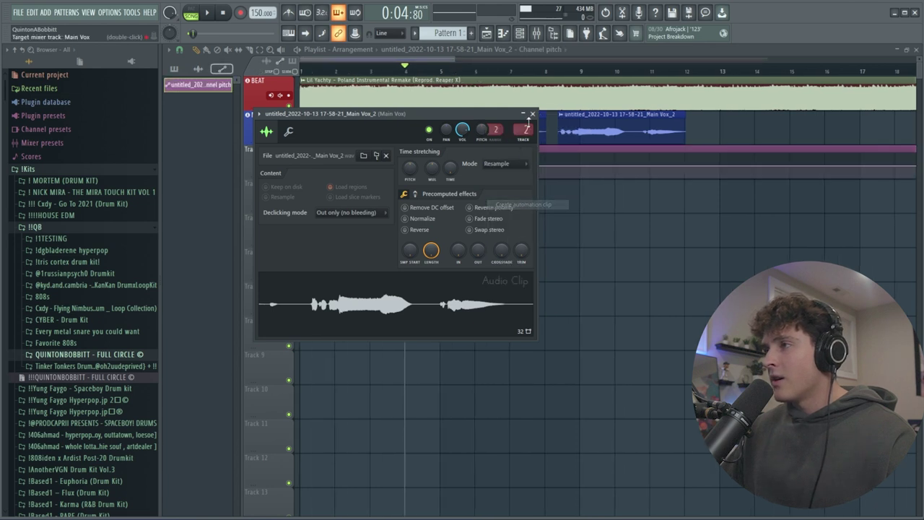
pyautogui.press('Escape')
# - Enable the LFO on the channel pitch automation clip and increase its speed
pyautogui.rightClick(303, 149)
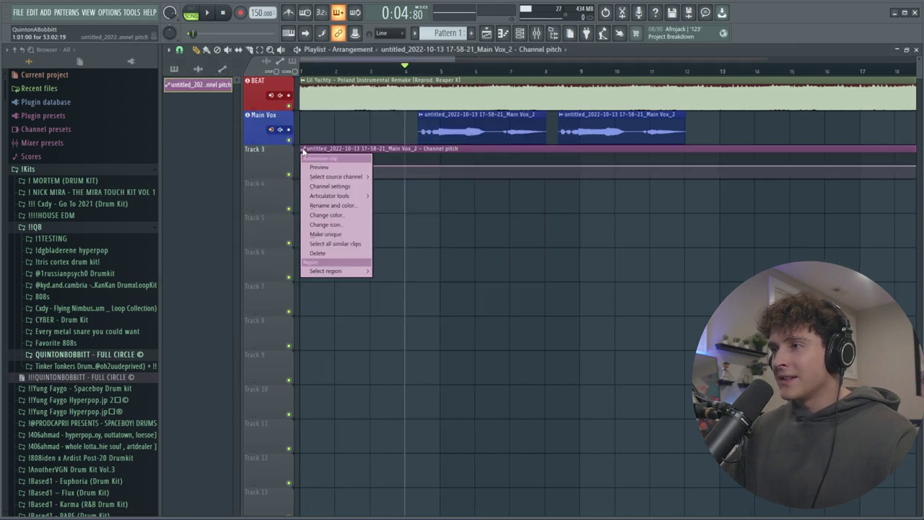
pyautogui.click(332, 186)
pyautogui.moveTo(312, 113); pyautogui.dragTo(461, 137)
pyautogui.click(399, 175)
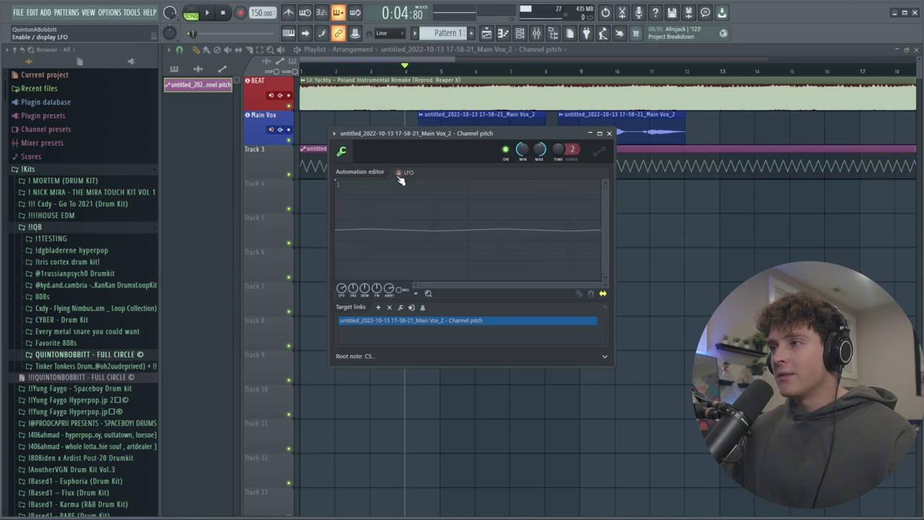
pyautogui.moveTo(342, 288); pyautogui.dragTo(342, 283)
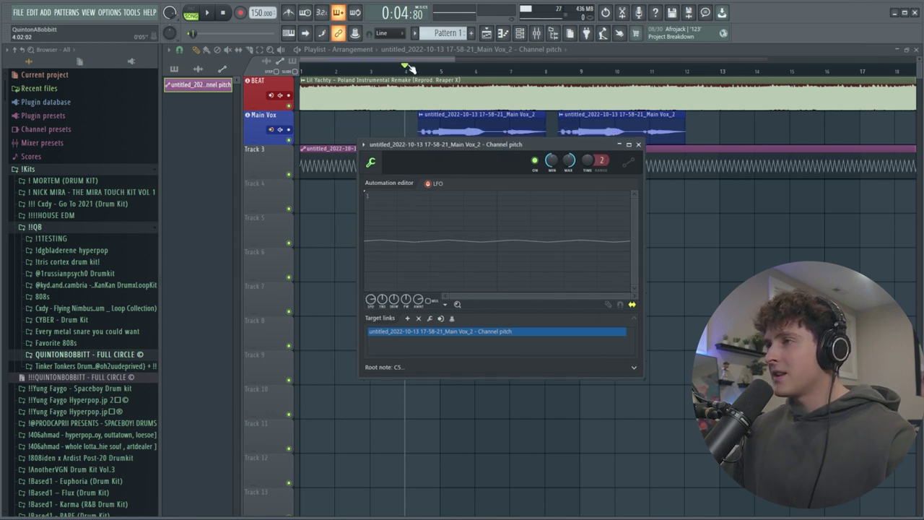
pyautogui.click(416, 69)
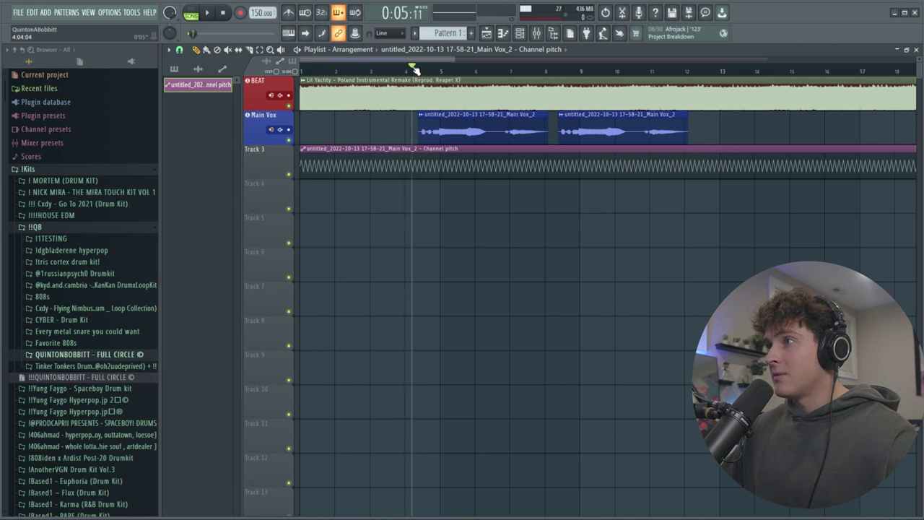
# - Set the Main Vox audio clip's time-stretching mode to Stretch
pyautogui.doubleClick(441, 130)
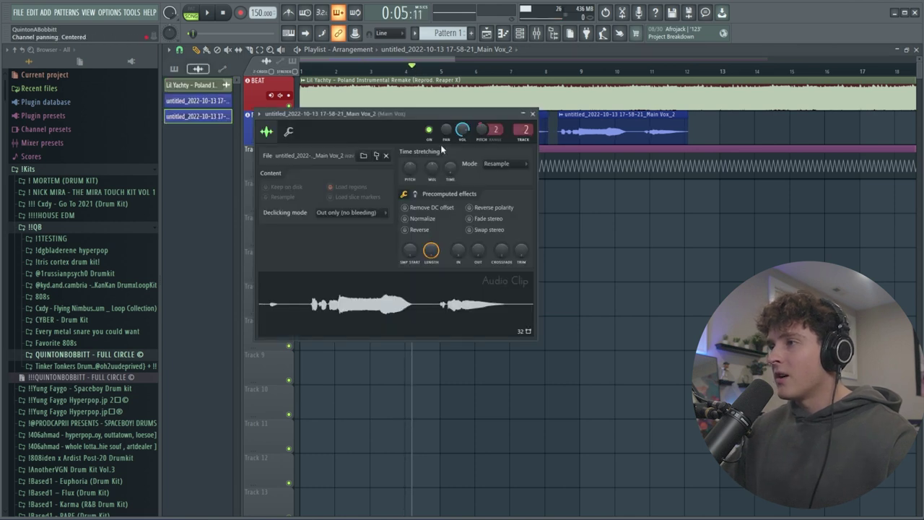
pyautogui.click(505, 164)
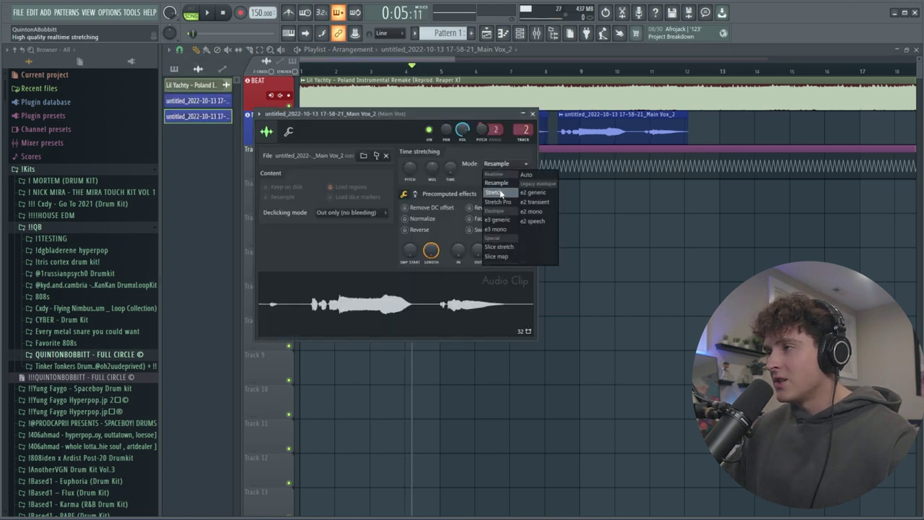
pyautogui.click(501, 194)
pyautogui.click(531, 114)
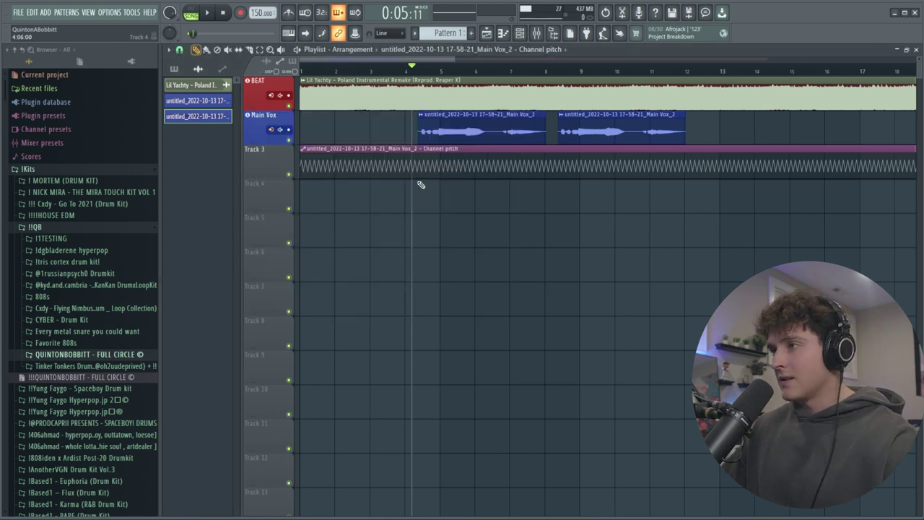
# - Reopen the channel pitch automation settings and set the LFO tension to 50%
pyautogui.click(304, 149)
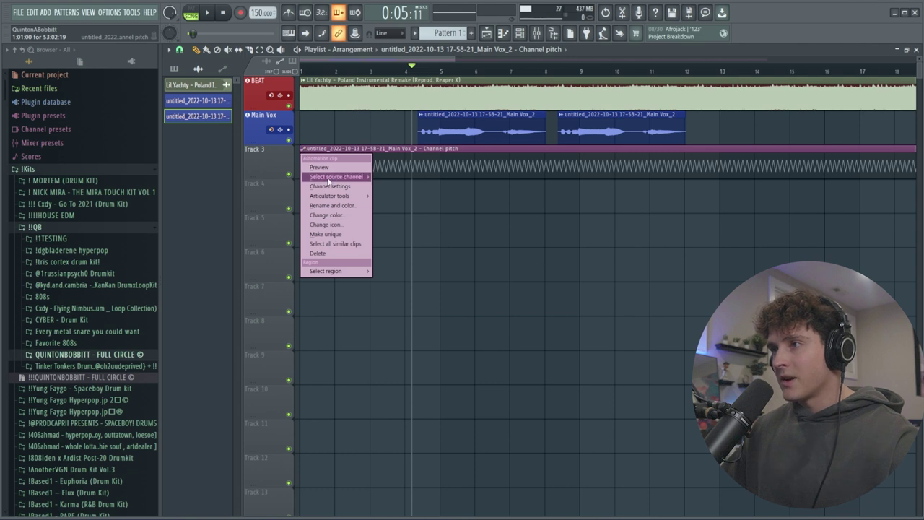
pyautogui.click(325, 179)
pyautogui.moveTo(434, 149); pyautogui.dragTo(457, 177)
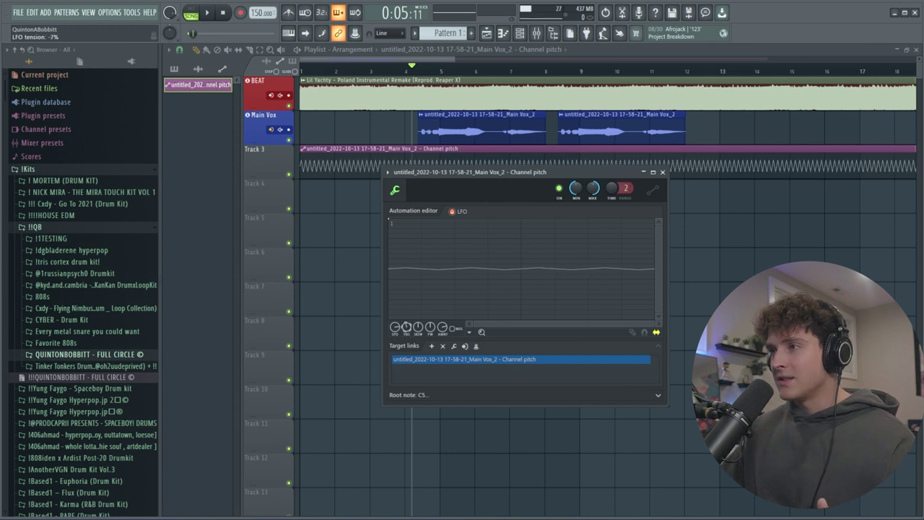
pyautogui.moveTo(407, 327); pyautogui.dragTo(406, 307)
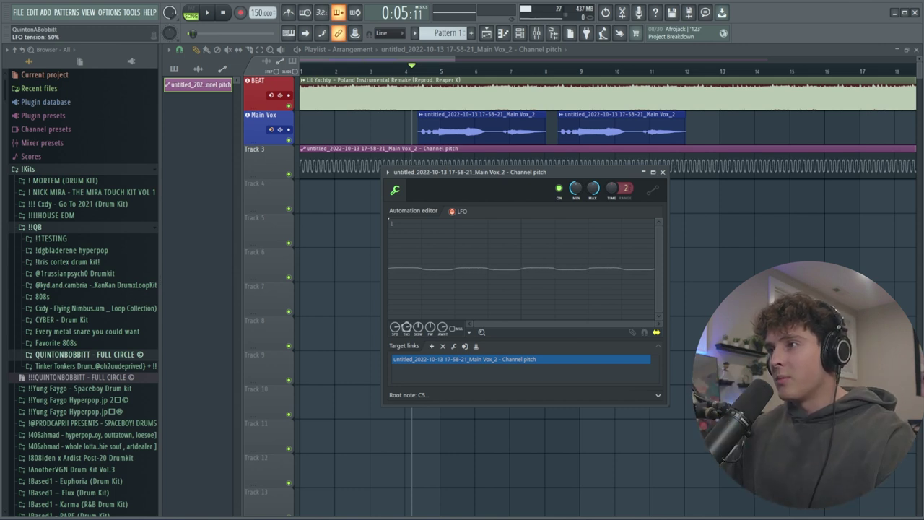
pyautogui.moveTo(472, 171); pyautogui.dragTo(474, 197)
# - Audition the vocal with the pitch automation, raising the LFO speed and reducing its amount
pyautogui.press('space')
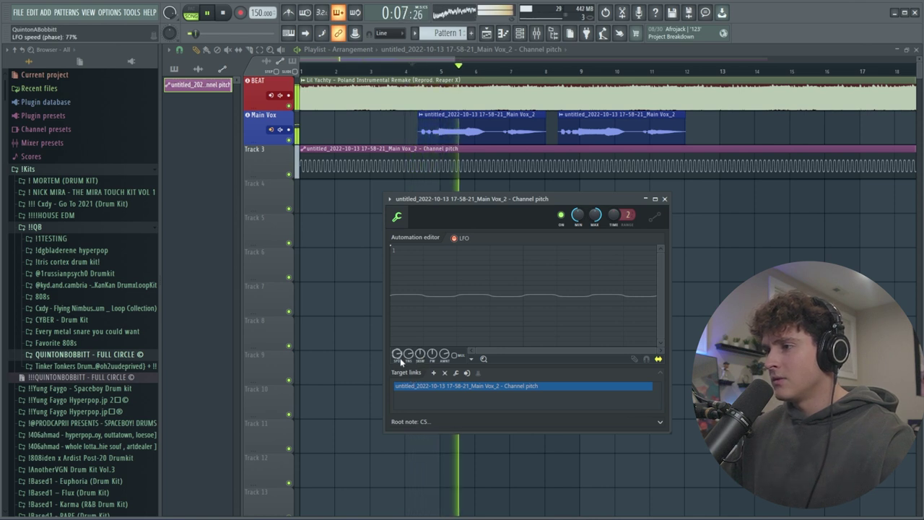
pyautogui.press('space')
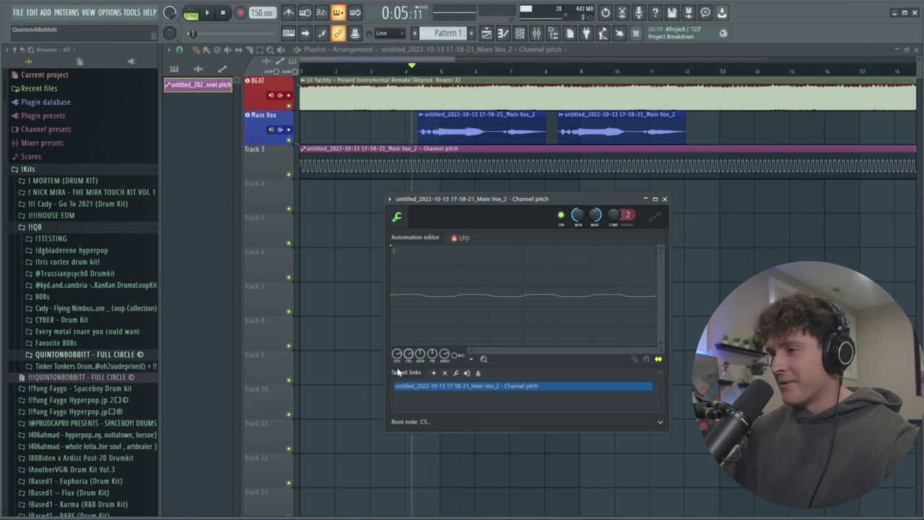
pyautogui.moveTo(397, 354); pyautogui.dragTo(398, 347)
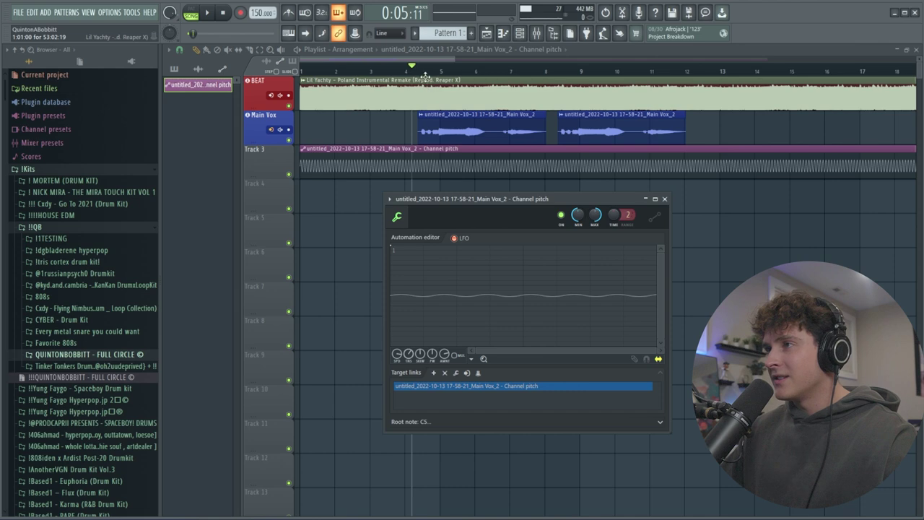
pyautogui.scroll(5, 426, 76)
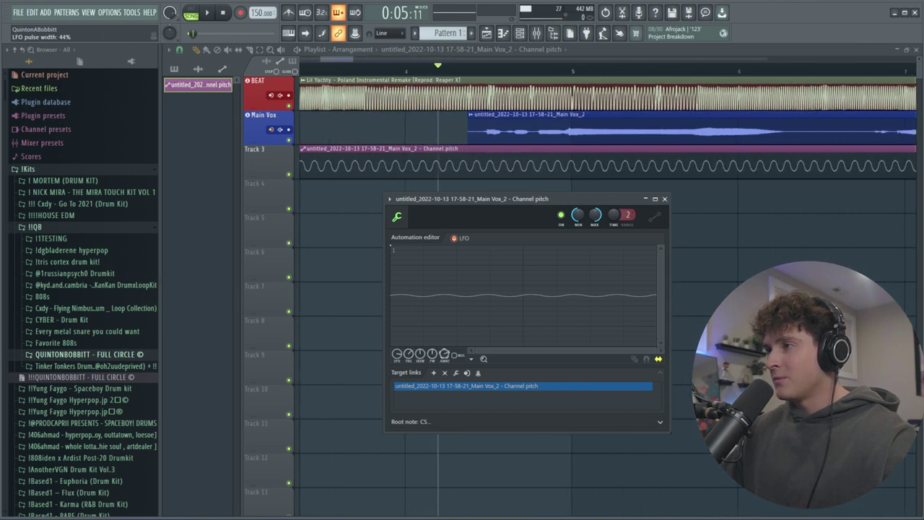
pyautogui.press('space')
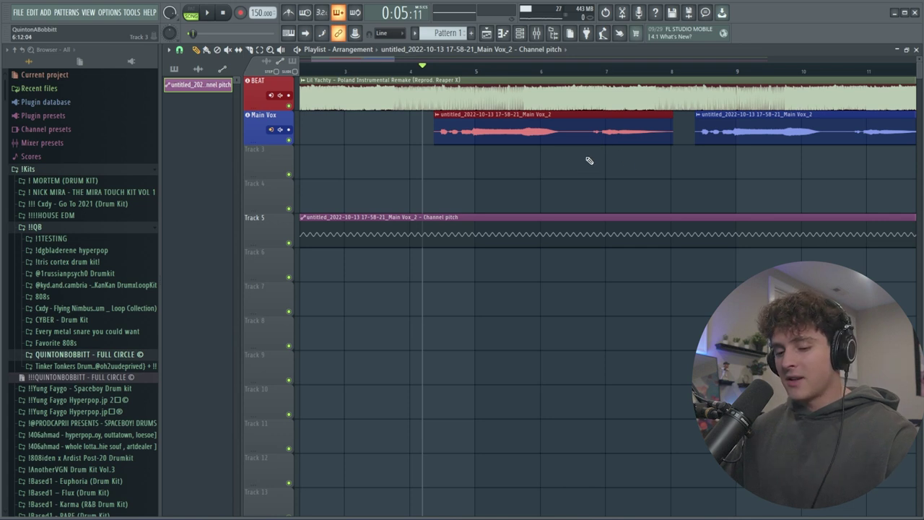
# - Consolidate the first Main Vox take into a new audio clip and delete the original channel pitch automation clip
pyautogui.hotkey('ctrl', 'r')
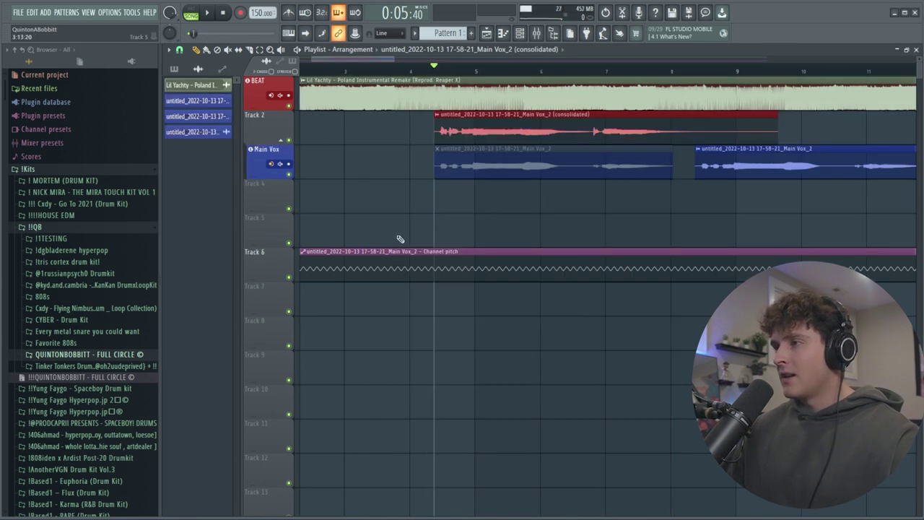
pyautogui.rightClick(418, 260)
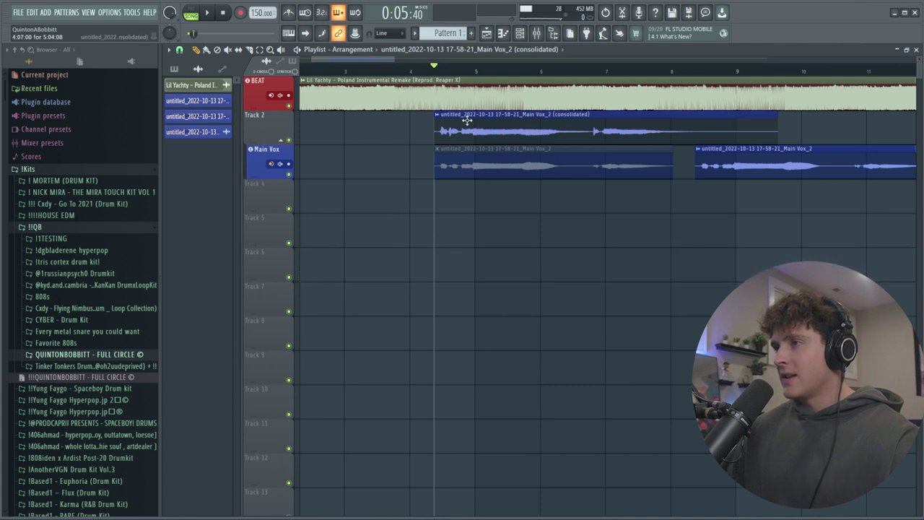
pyautogui.click(288, 175)
pyautogui.click(409, 71)
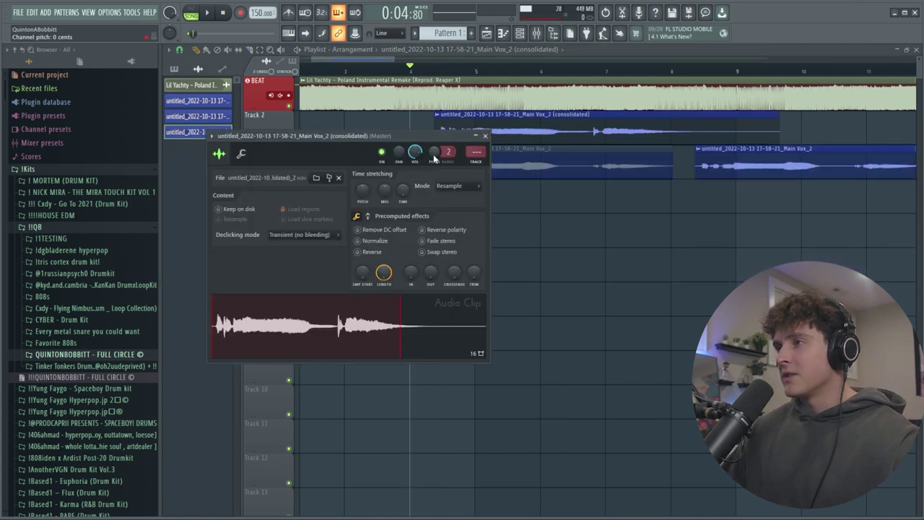
# - Set the consolidated vocal clip's time-stretching mode to Stretch and create an automation clip for its channel pitch
pyautogui.click(450, 186)
pyautogui.click(454, 216)
pyautogui.rightClick(439, 151)
pyautogui.click(476, 223)
pyautogui.click(485, 136)
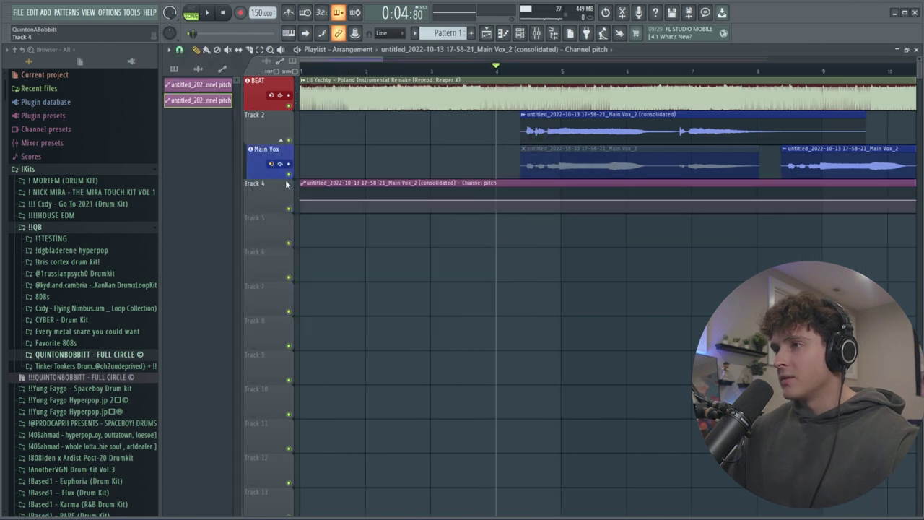
# - Enable the LFO on the consolidated vocal's channel pitch automation clip and increase its speed
pyautogui.rightClick(306, 185)
pyautogui.hotkey('ctrl', 'z')
pyautogui.click(304, 184)
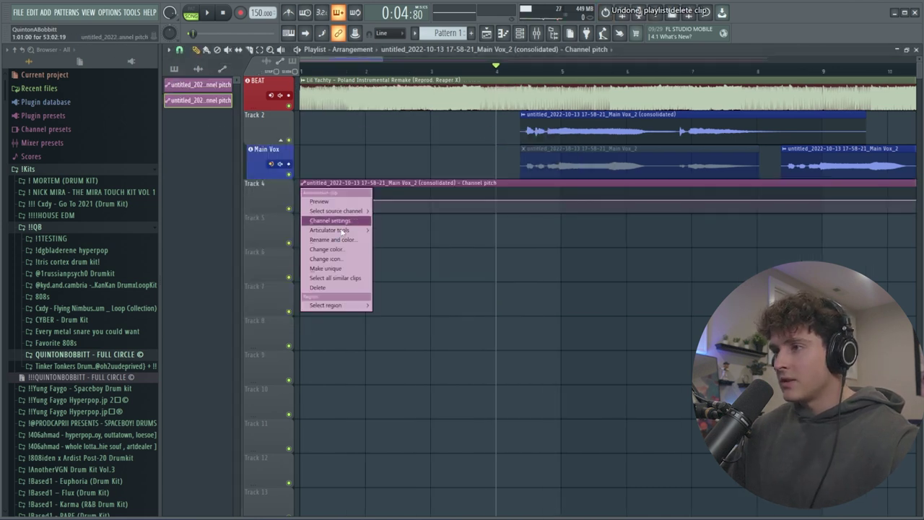
pyautogui.click(330, 220)
pyautogui.moveTo(398, 151); pyautogui.dragTo(542, 163)
pyautogui.click(433, 200)
pyautogui.moveTo(378, 322); pyautogui.dragTo(378, 316)
# - Fine-tune the consolidated vocal's pitch LFO with a faster speed and an amount of about 28%, auditioning it just before bar 5
pyautogui.click(527, 74)
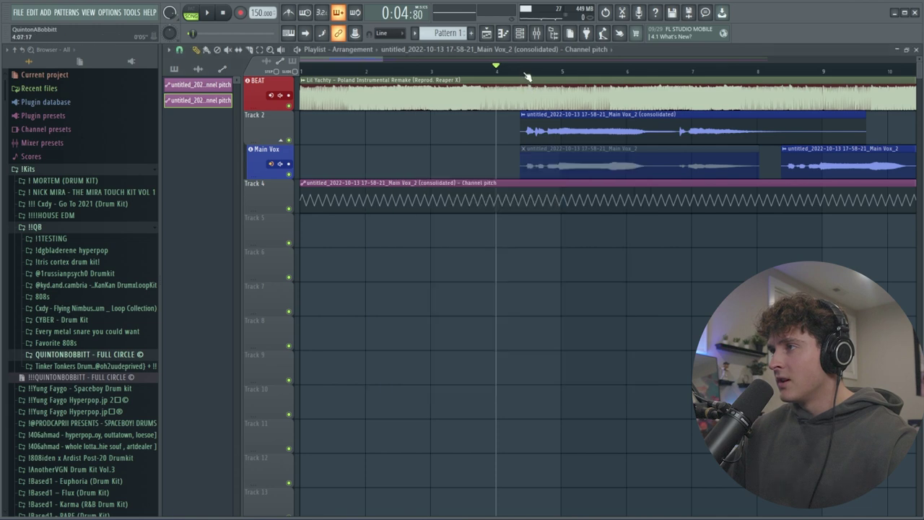
pyautogui.scroll(5, 533, 75)
pyautogui.click(304, 183)
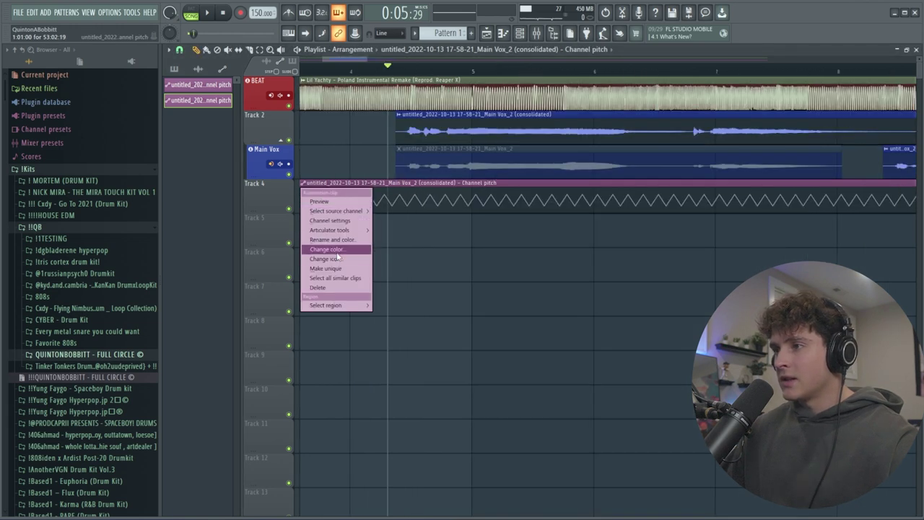
pyautogui.click(331, 220)
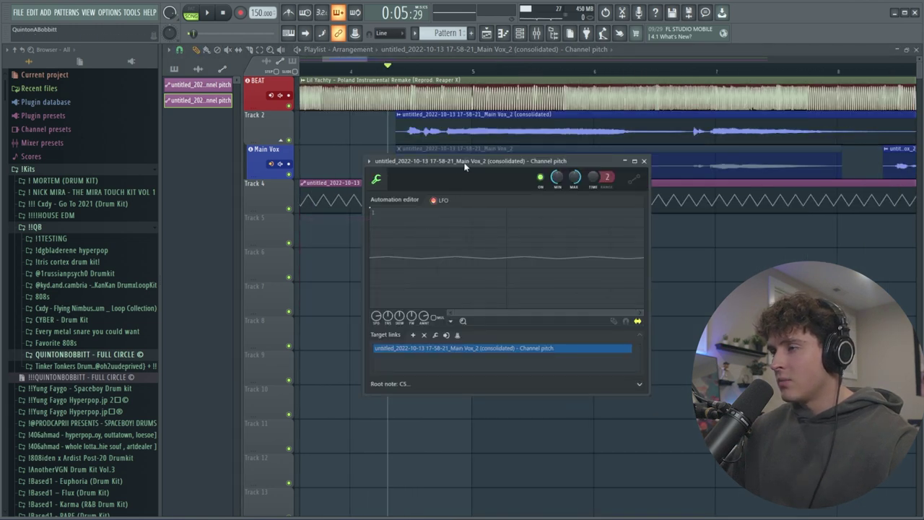
pyautogui.moveTo(463, 163); pyautogui.dragTo(522, 231)
pyautogui.moveTo(432, 385); pyautogui.dragTo(434, 384)
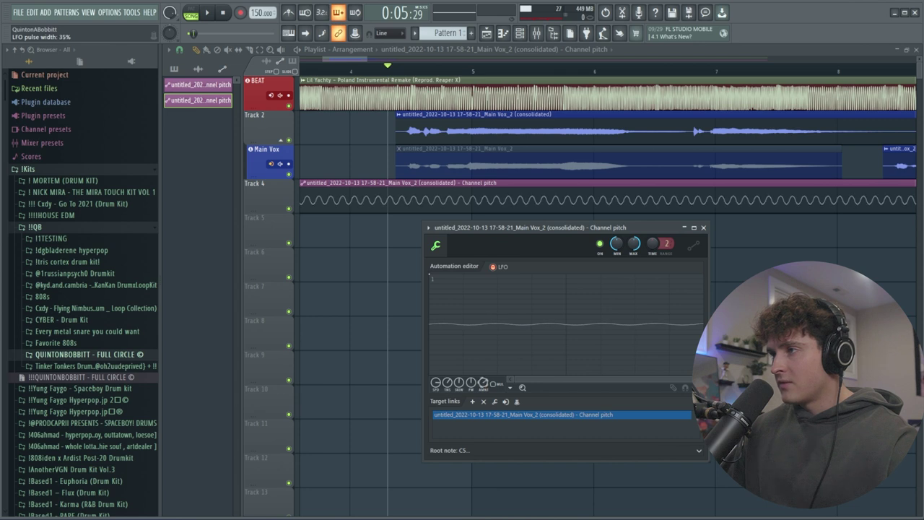
pyautogui.press('space')
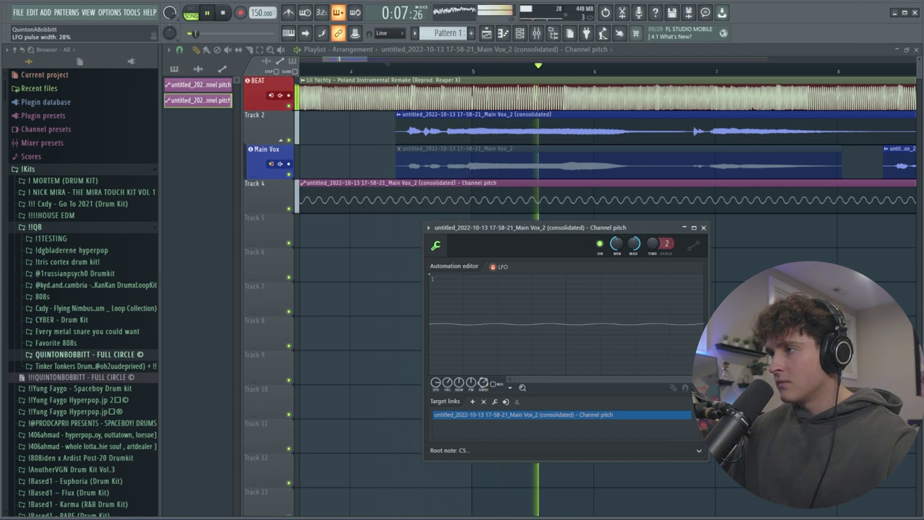